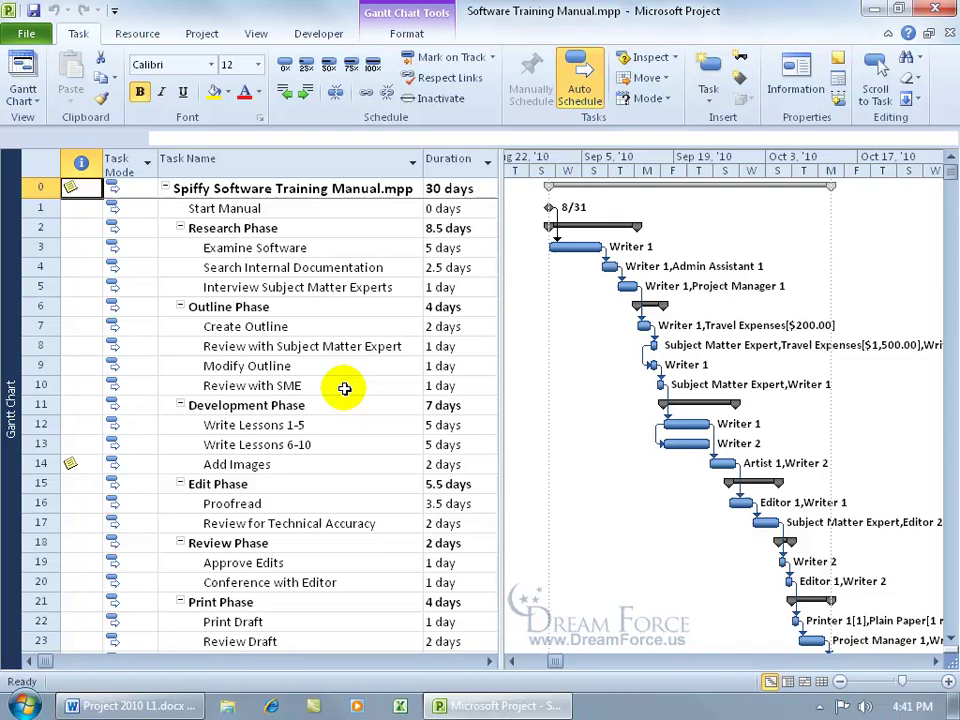
# Open Set Baseline and choose the plain Baseline slot, keeping Entire project.
pyautogui.click(202, 33)
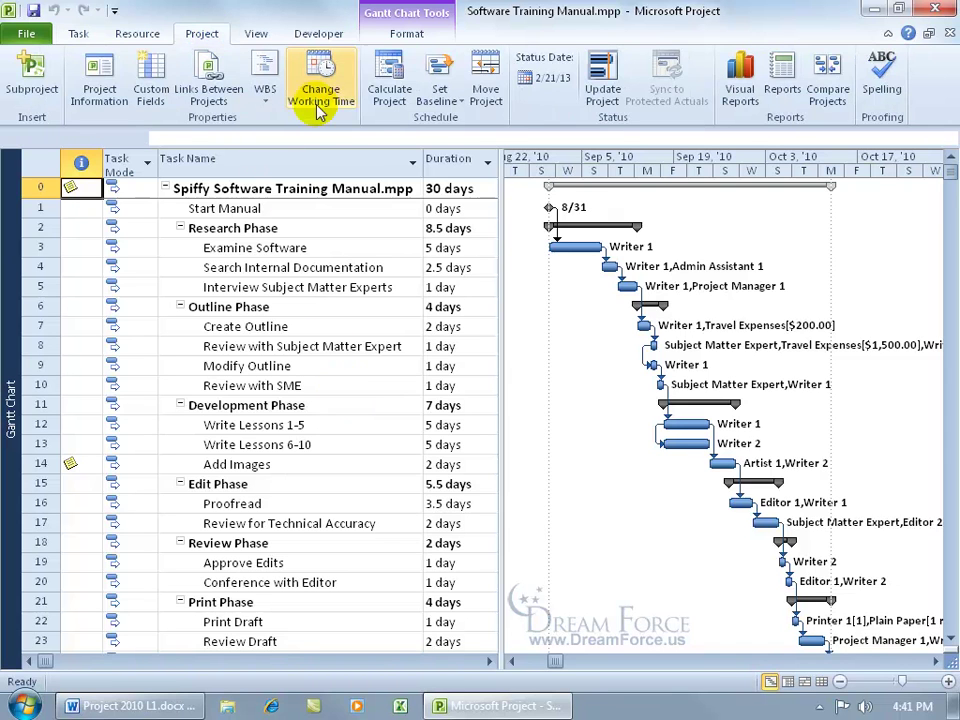
pyautogui.click(446, 99)
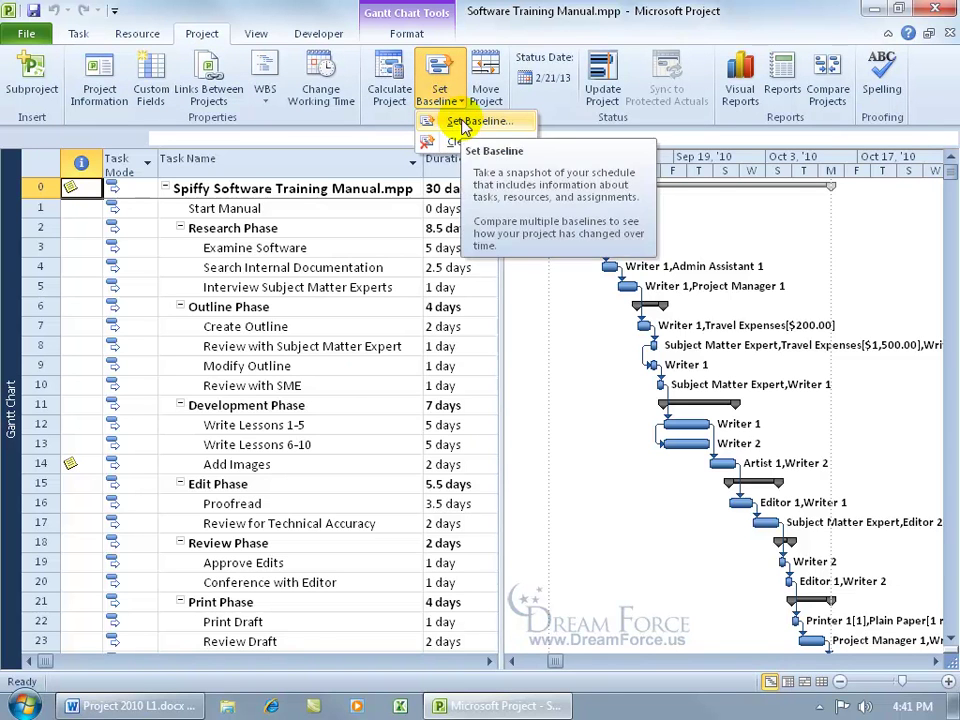
pyautogui.click(469, 124)
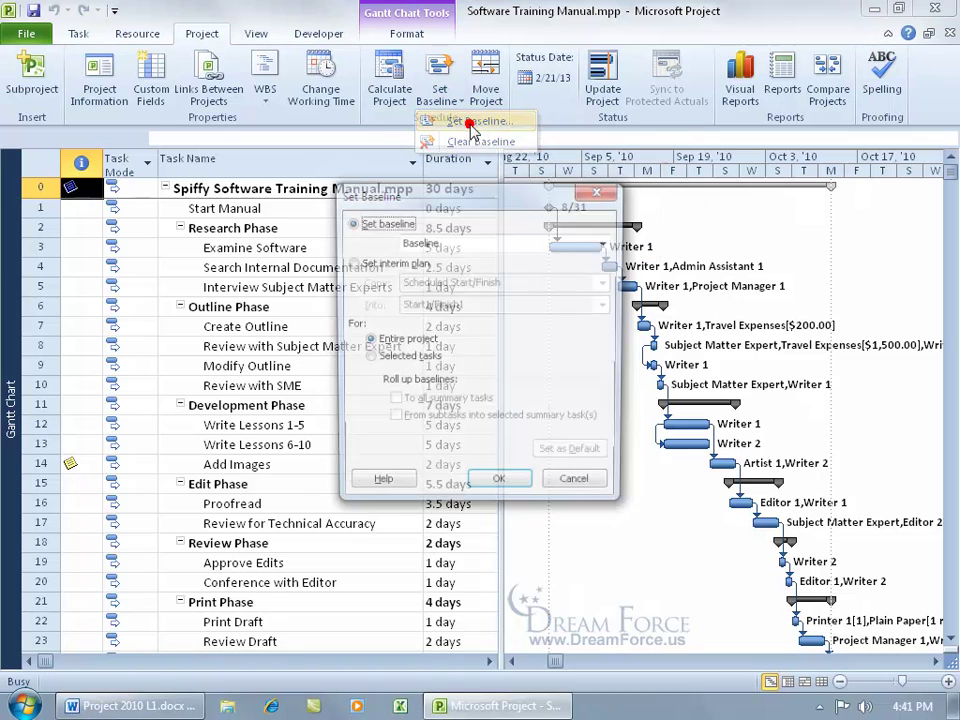
pyautogui.click(605, 246)
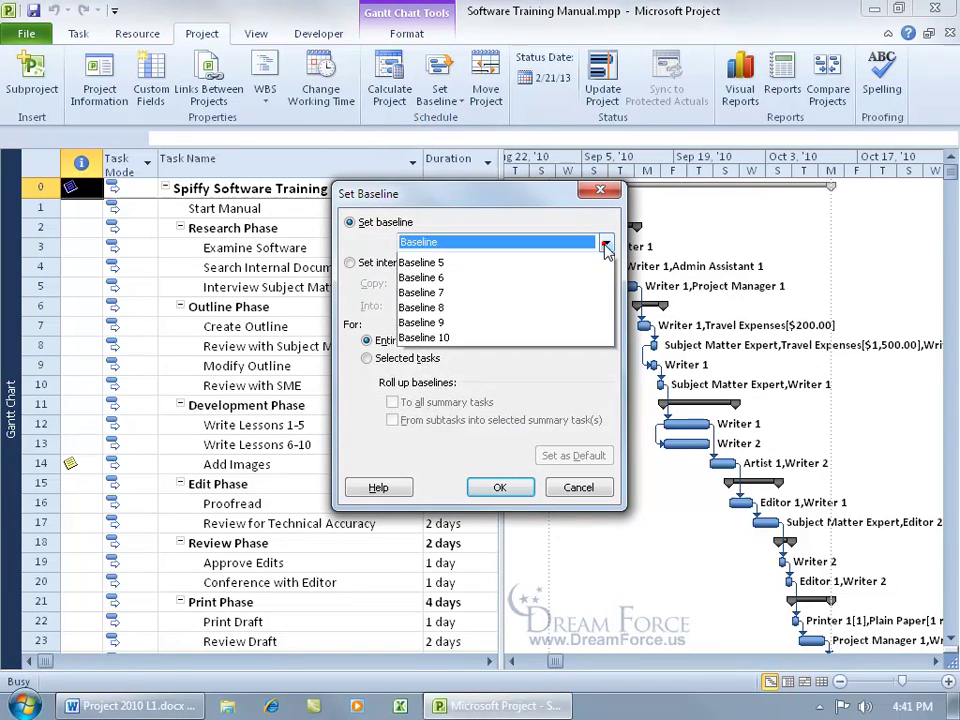
pyautogui.click(605, 247)
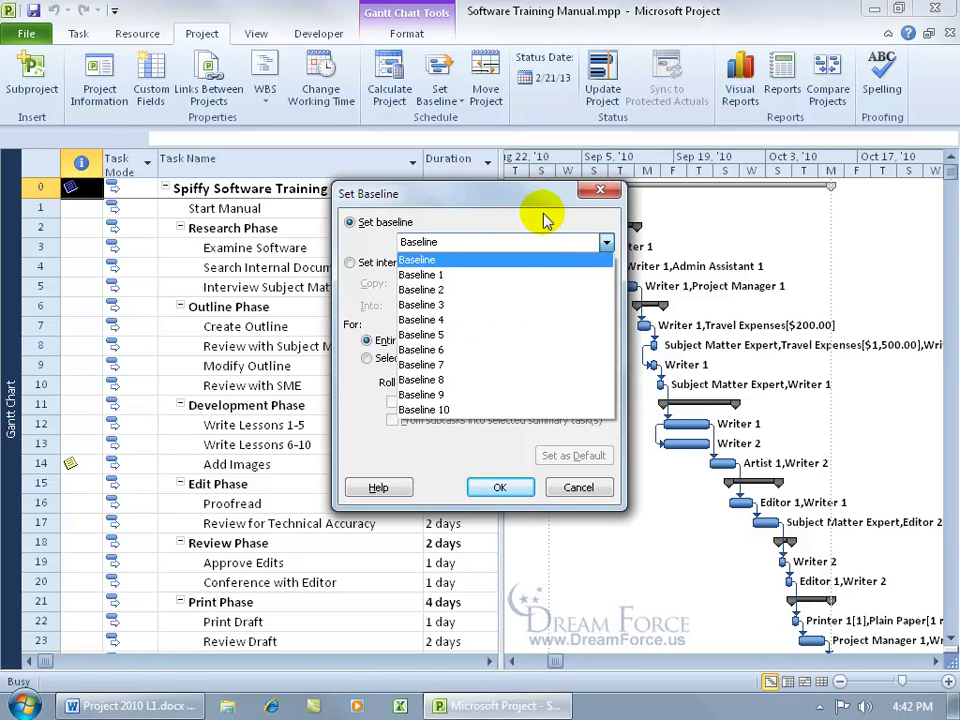
pyautogui.click(453, 262)
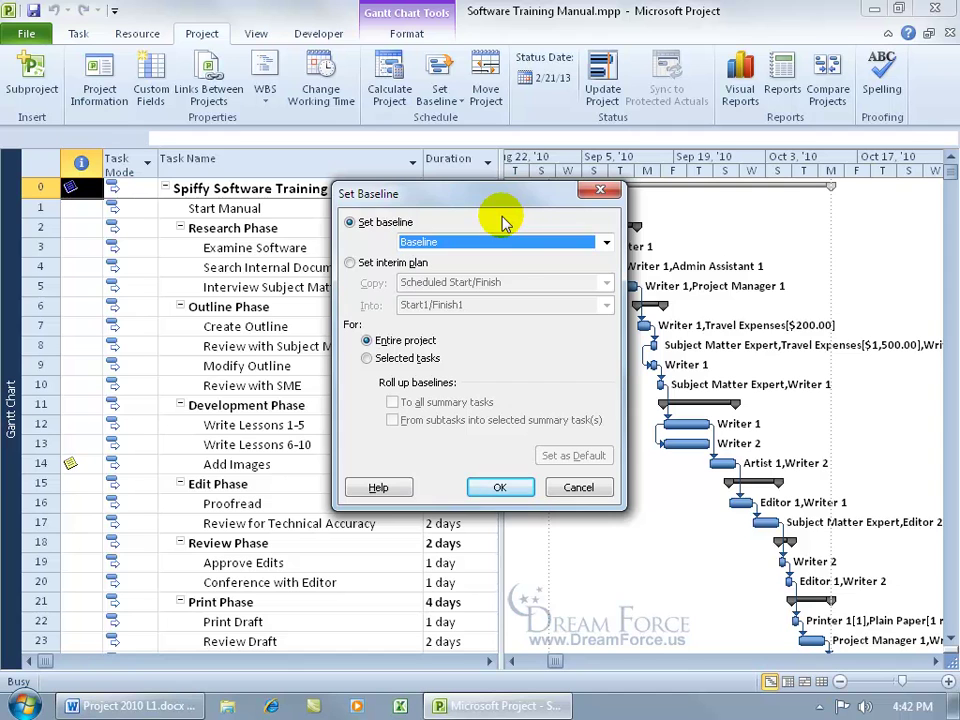
# Save the baseline for the entire project and display it as gray Baseline bars on the Gantt chart.
pyautogui.click(500, 487)
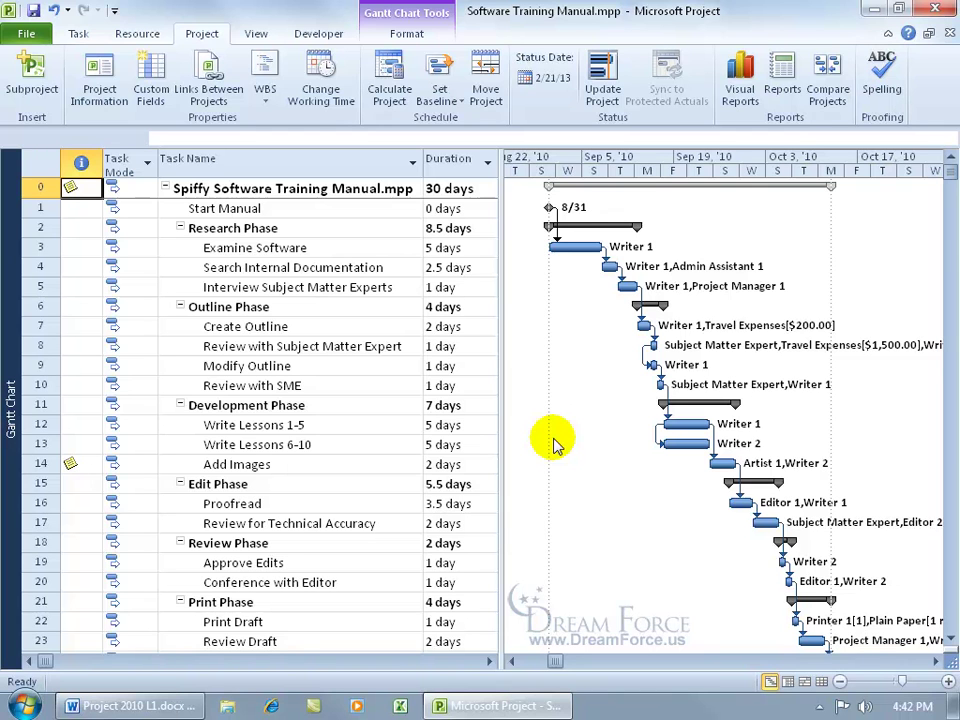
pyautogui.click(406, 33)
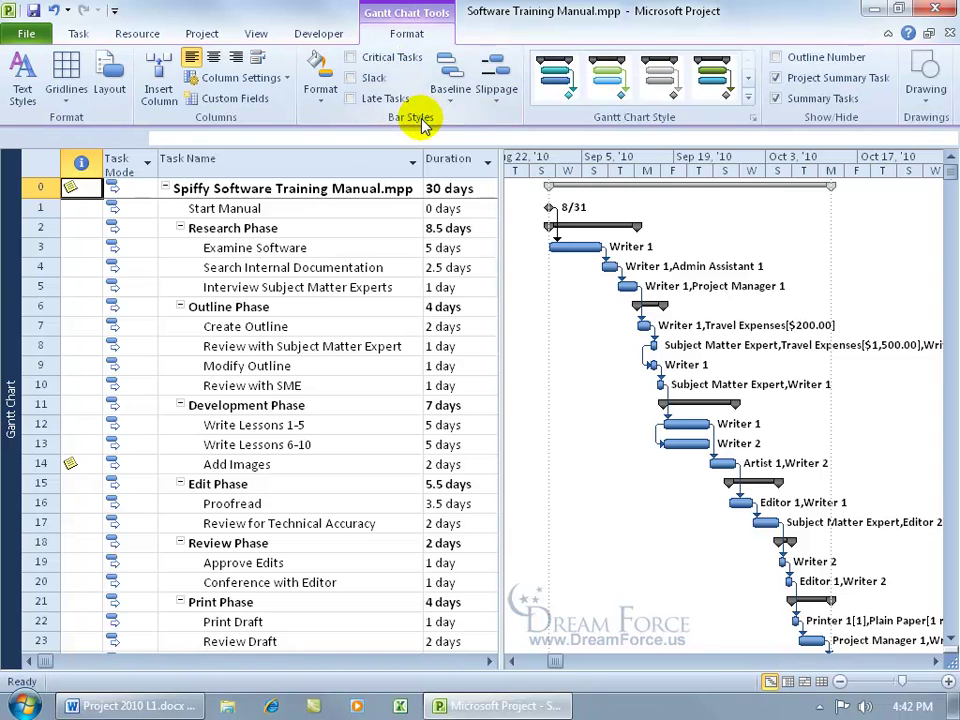
pyautogui.click(450, 96)
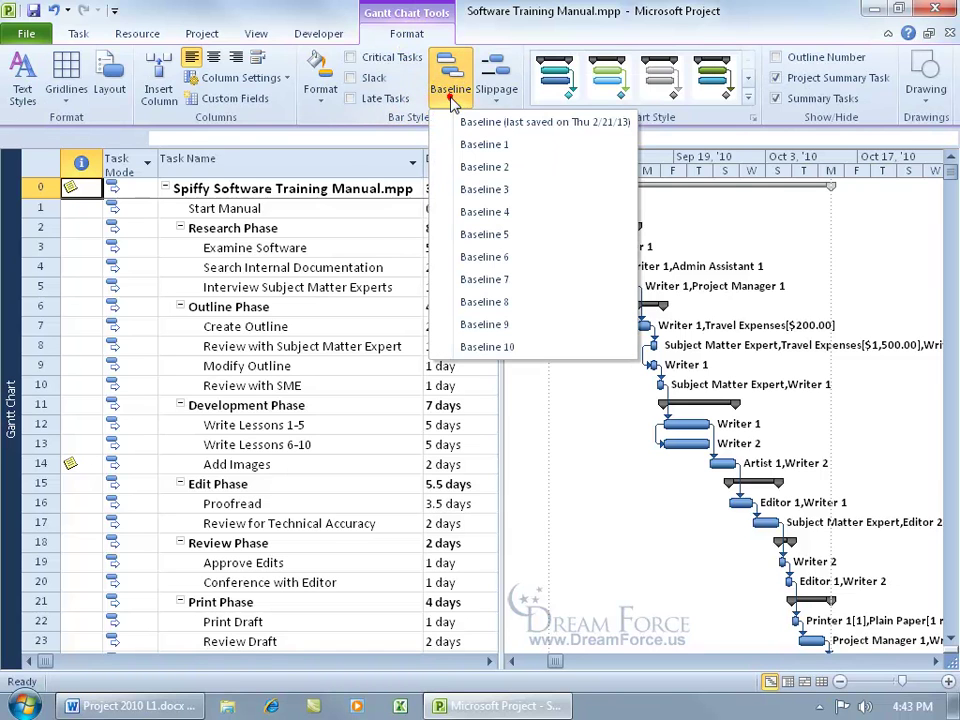
pyautogui.click(491, 122)
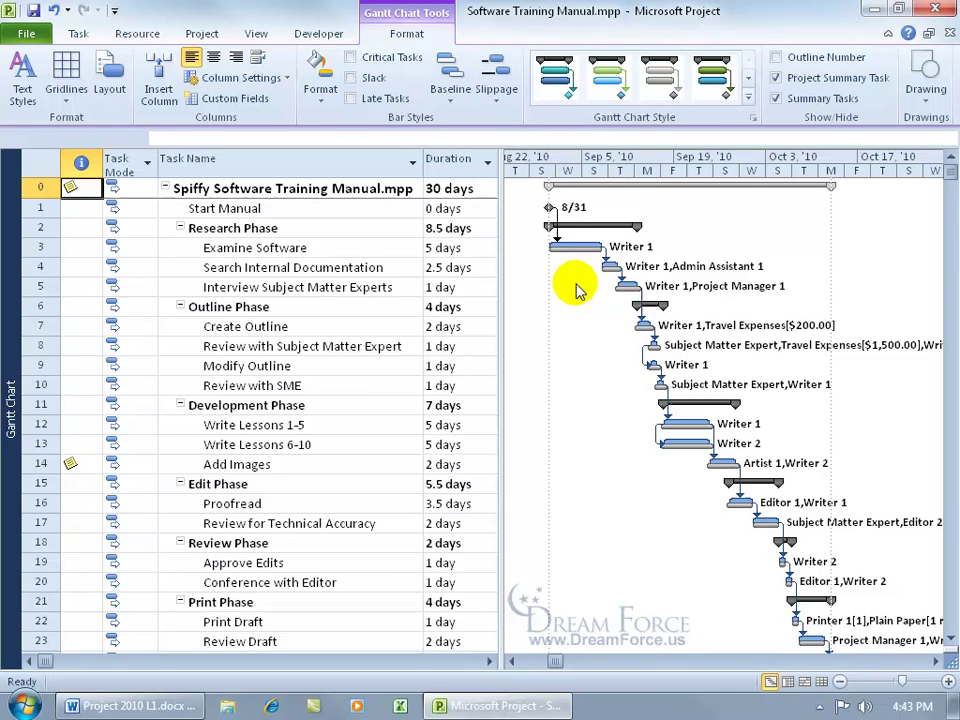
# Raise the Interview Subject Matter Experts duration to 2 days.
pyautogui.moveTo(578, 257)
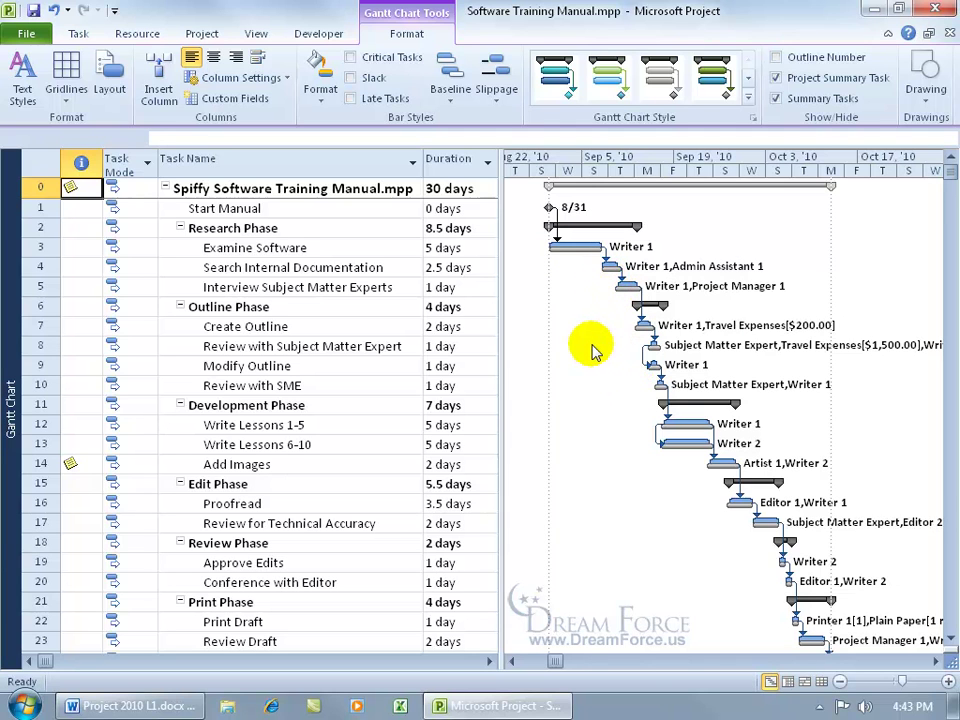
pyautogui.click(452, 288)
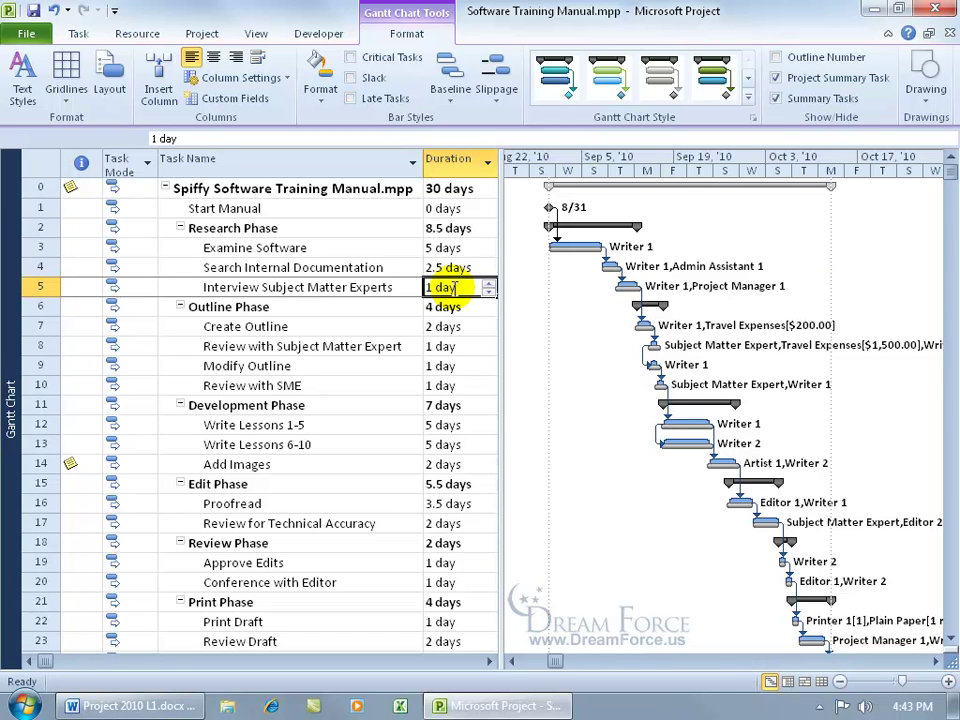
pyautogui.click(489, 284)
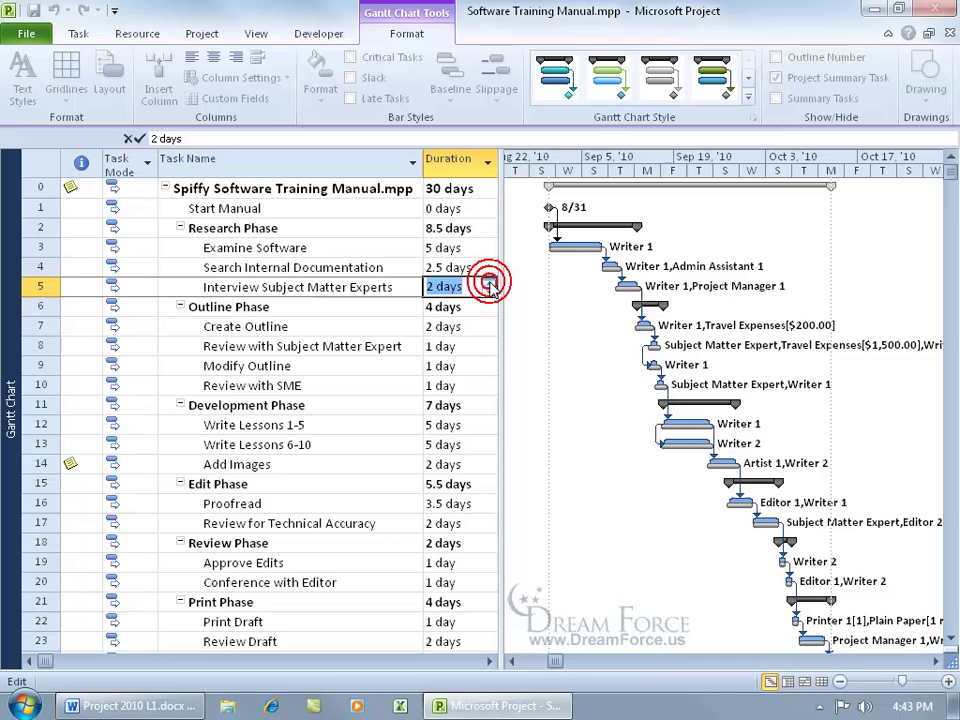
pyautogui.press('Return')
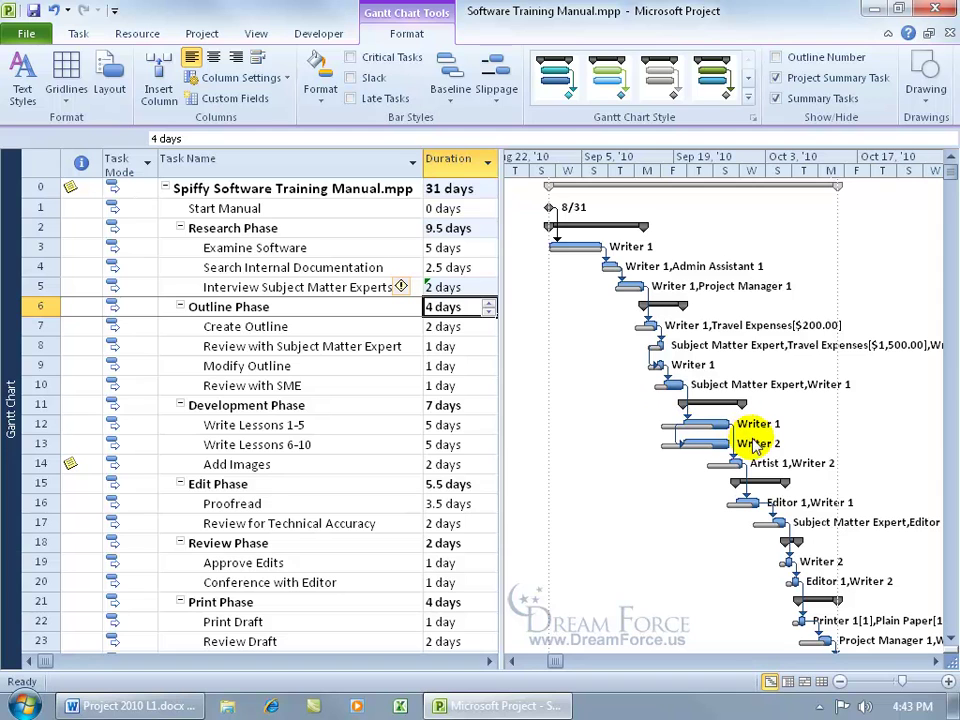
# Compare the Write Lessons 1-5 bar dates against their baseline bars.
pyautogui.moveTo(675, 422); pyautogui.dragTo(699, 435)
pyautogui.moveTo(699, 435)
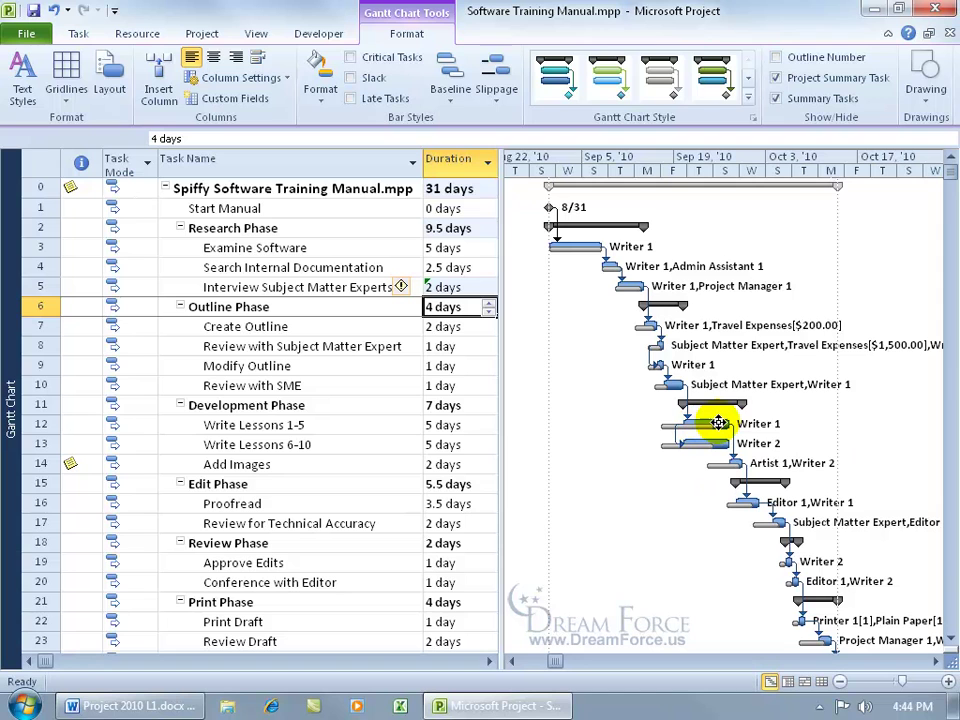
pyautogui.click(719, 423)
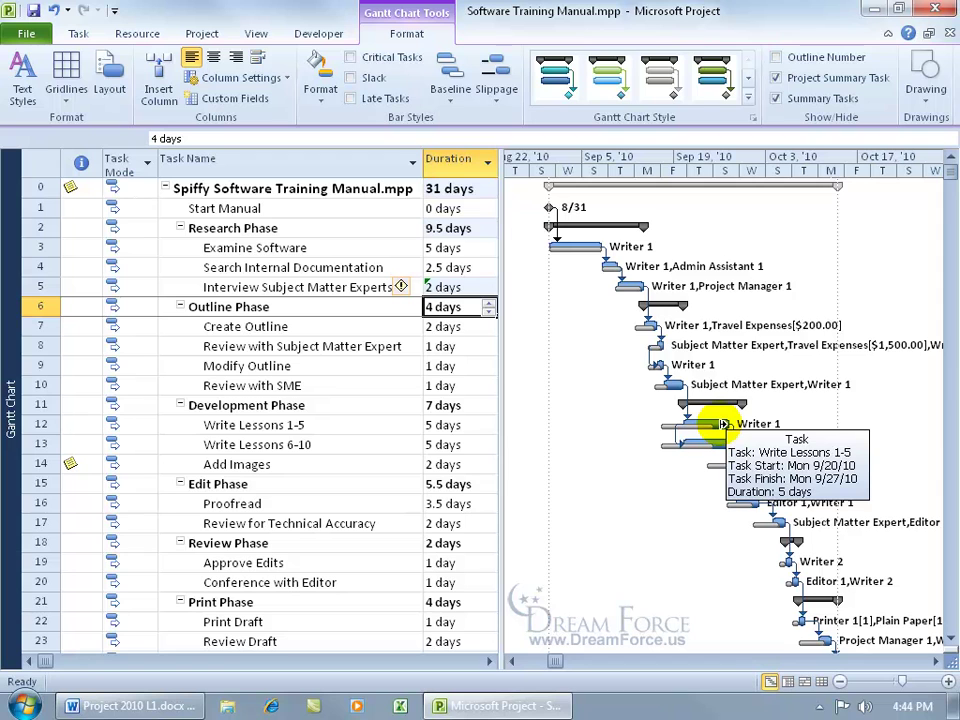
pyautogui.moveTo(671, 426)
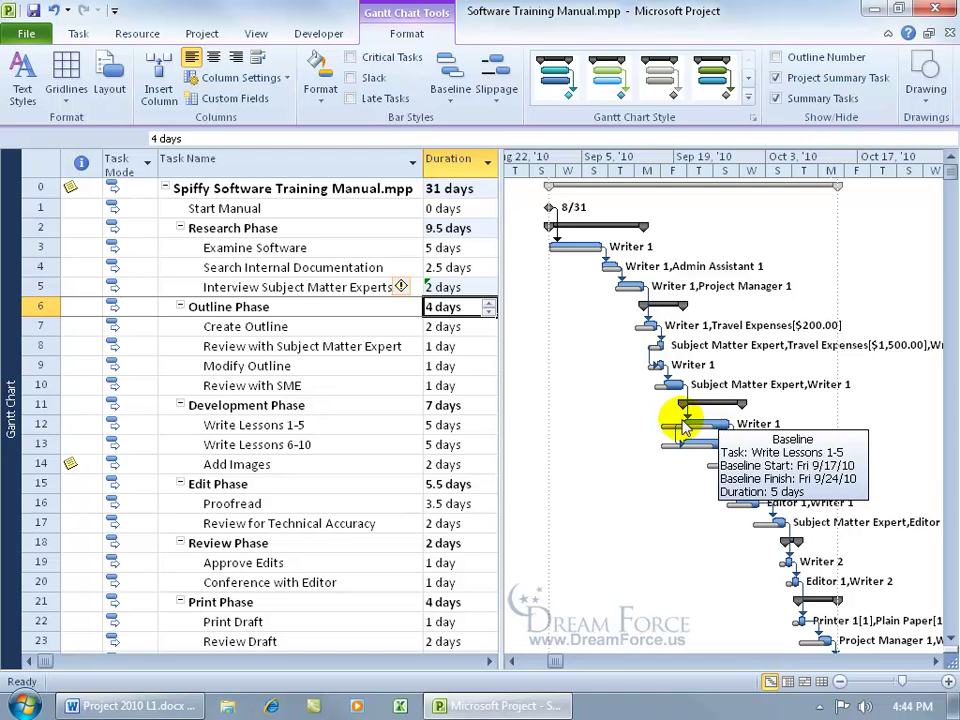
pyautogui.rightClick(253, 252)
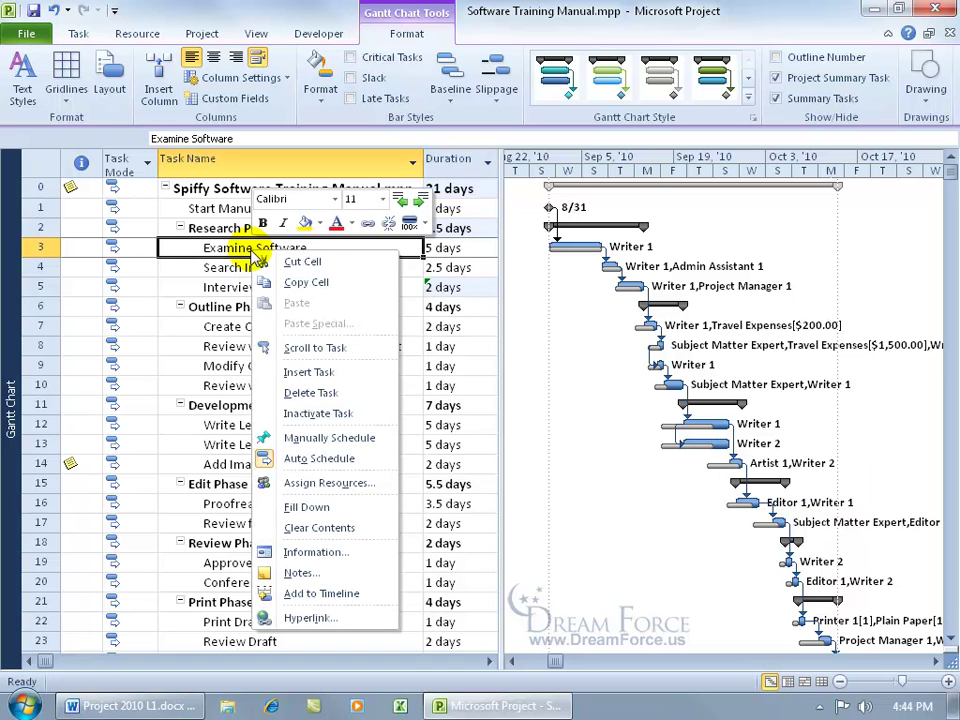
pyautogui.click(425, 226)
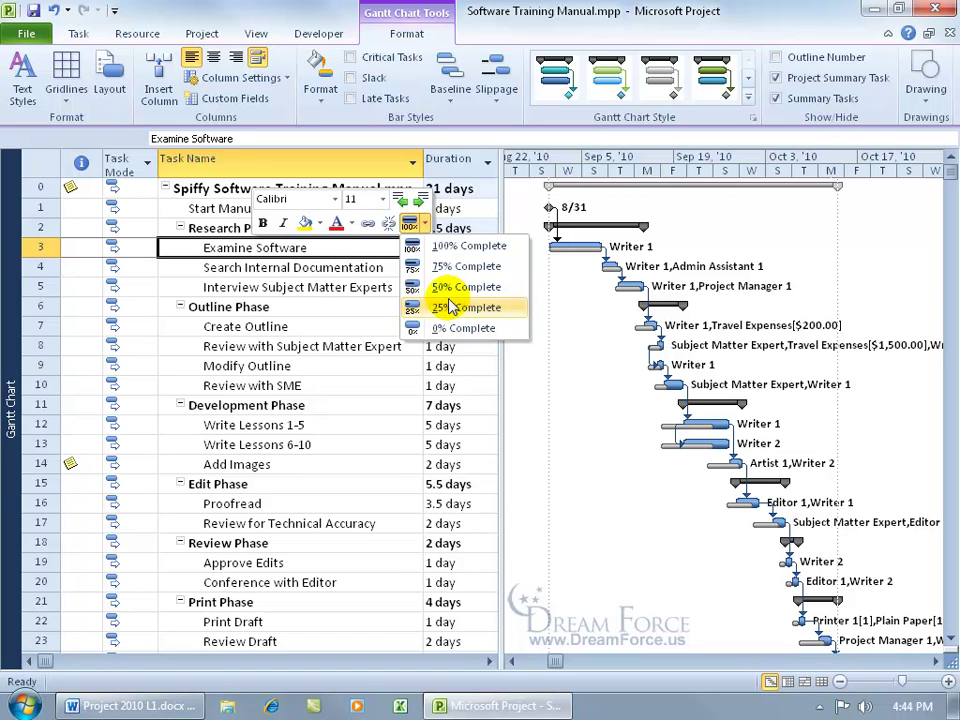
pyautogui.click(335, 250)
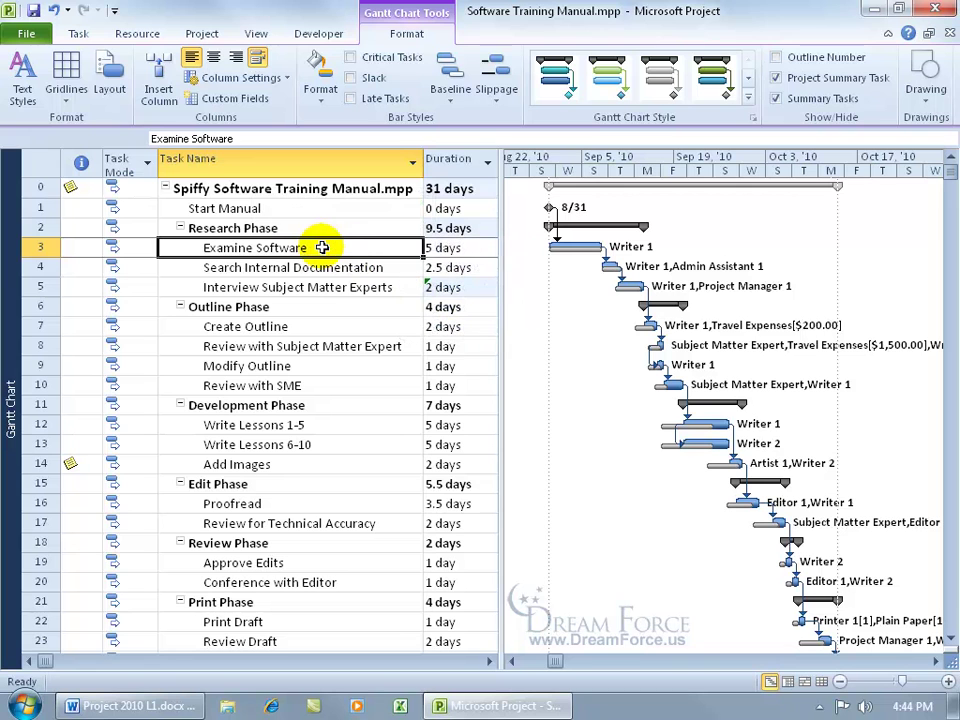
# Show the Task Form below the chart and mark Examine Software 100% complete.
pyautogui.click(255, 33)
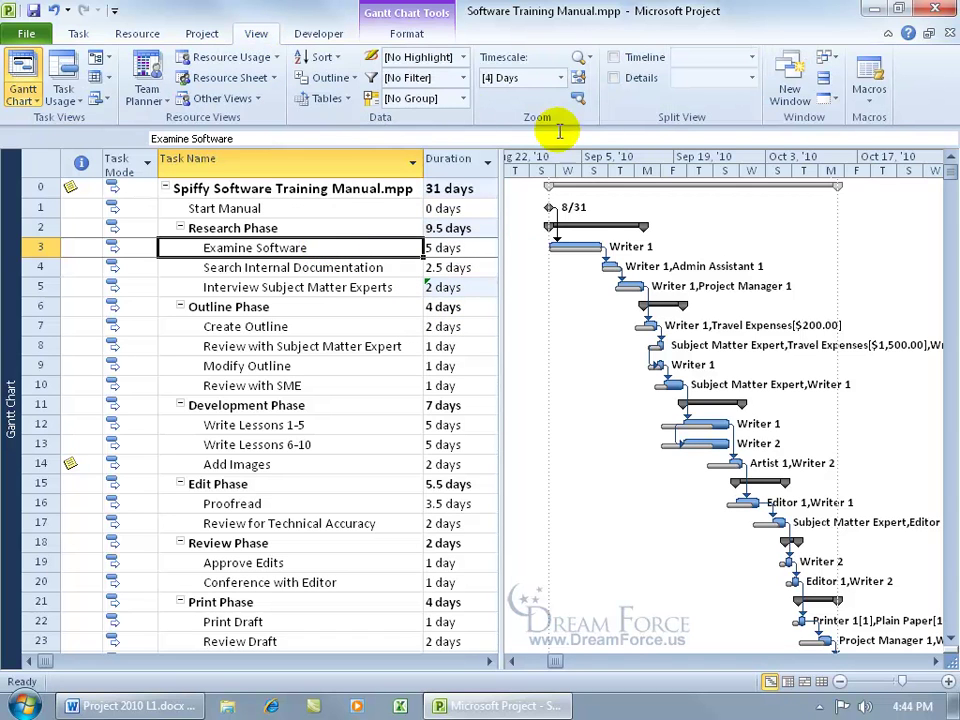
pyautogui.click(615, 78)
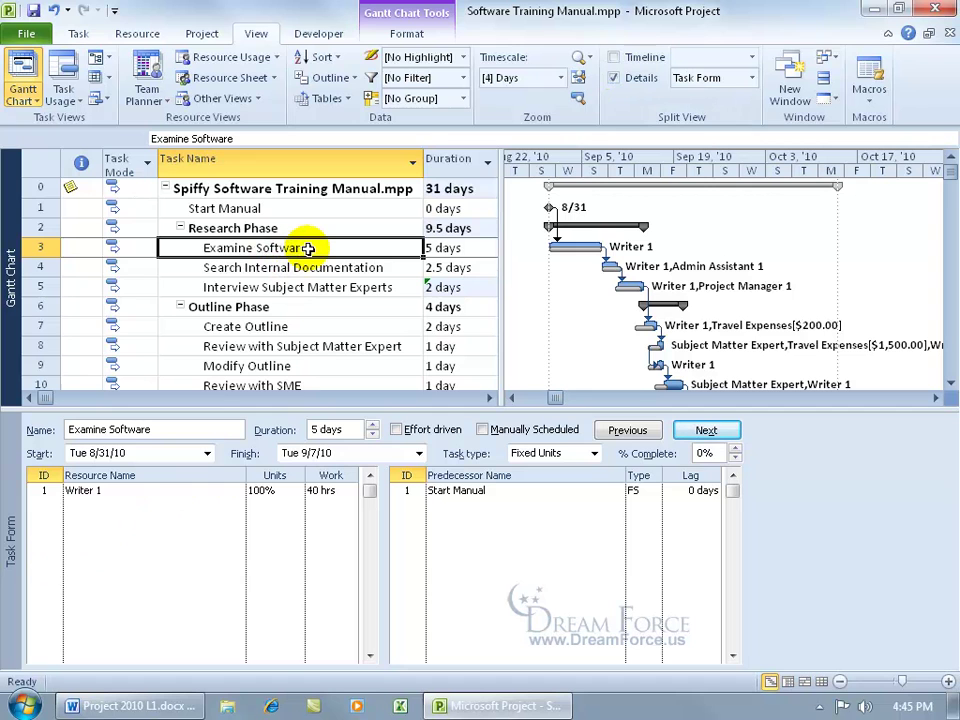
pyautogui.doubleClick(704, 453)
pyautogui.write('100')
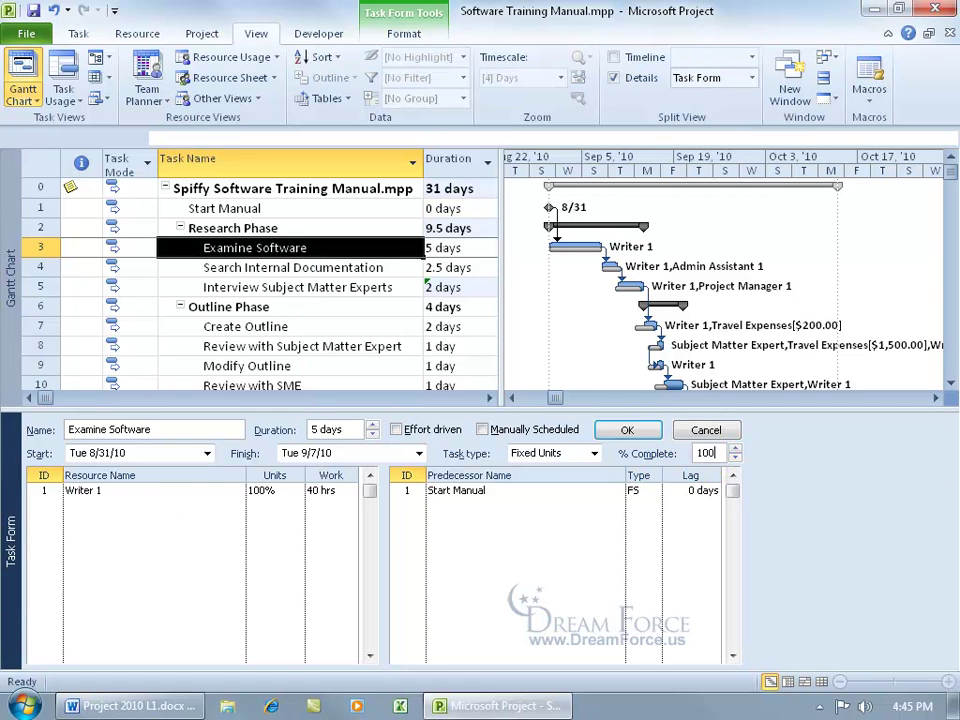
pyautogui.press('Return')
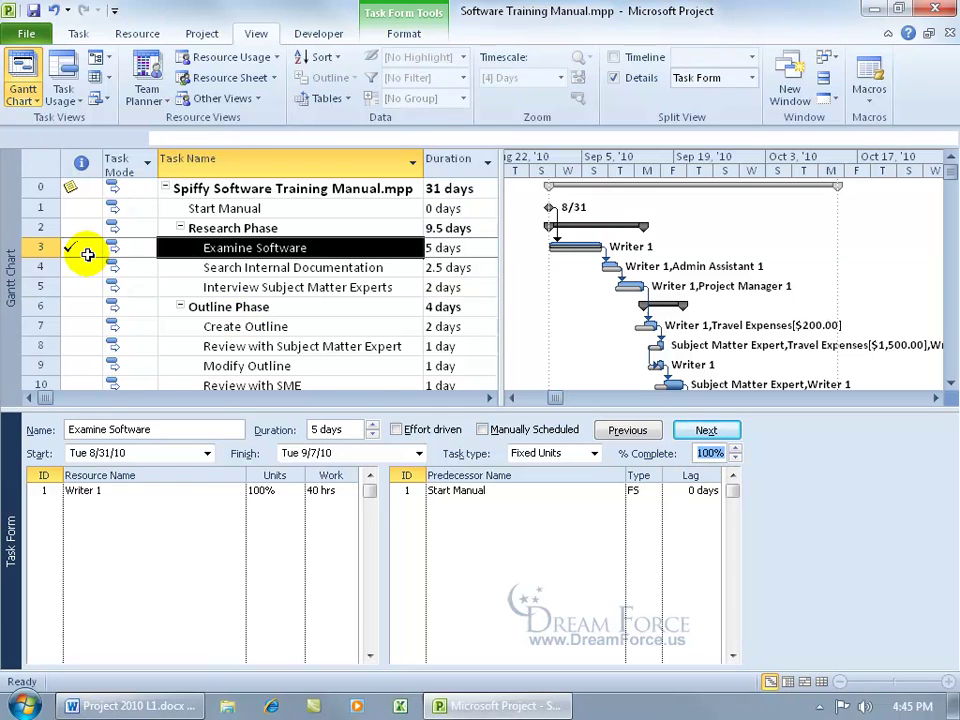
# Mark Search Internal Documentation 25% complete in the Task Form.
pyautogui.moveTo(88, 254)
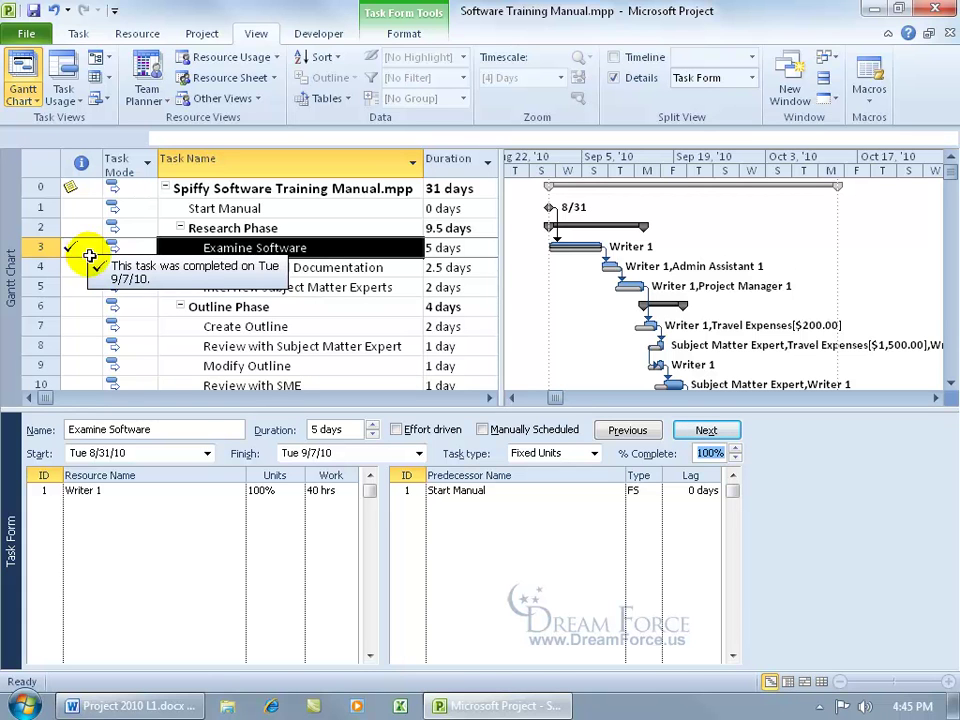
pyautogui.click(283, 268)
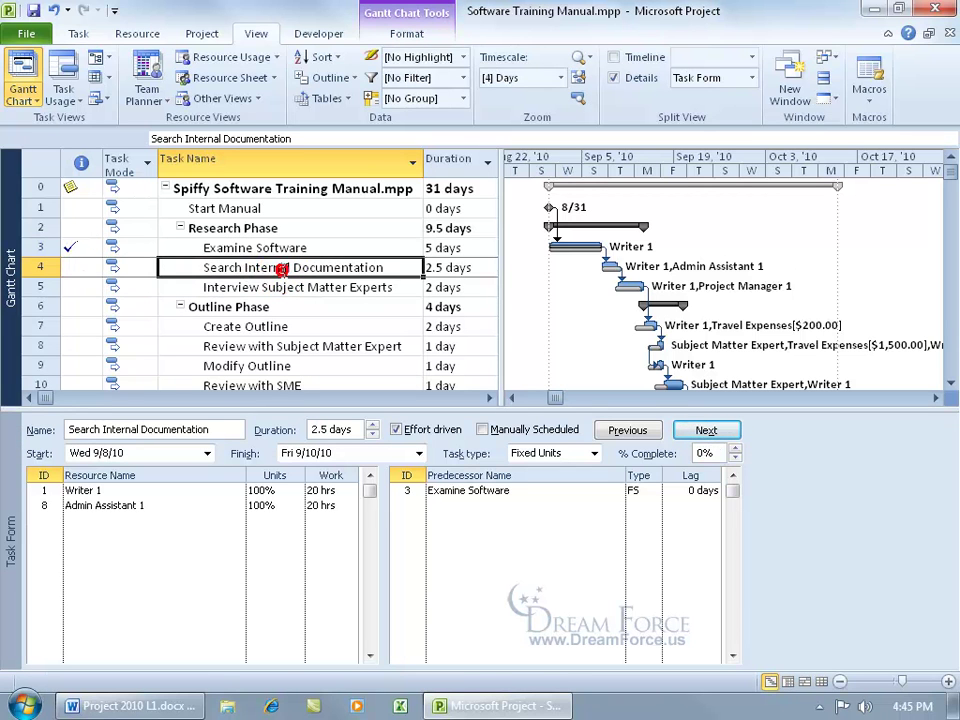
pyautogui.click(628, 431)
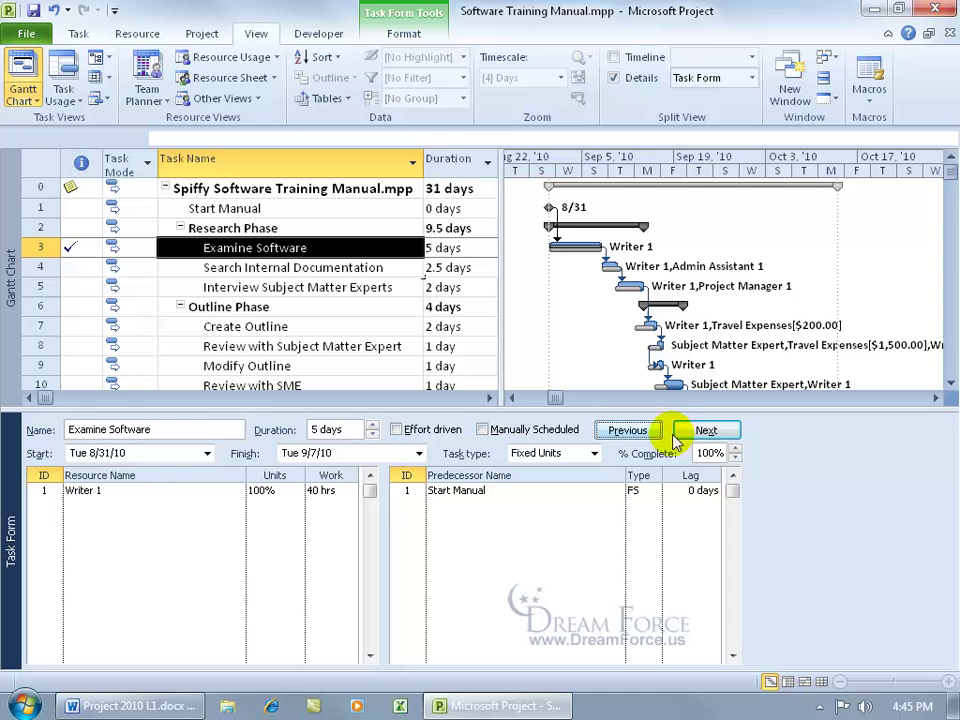
pyautogui.click(704, 431)
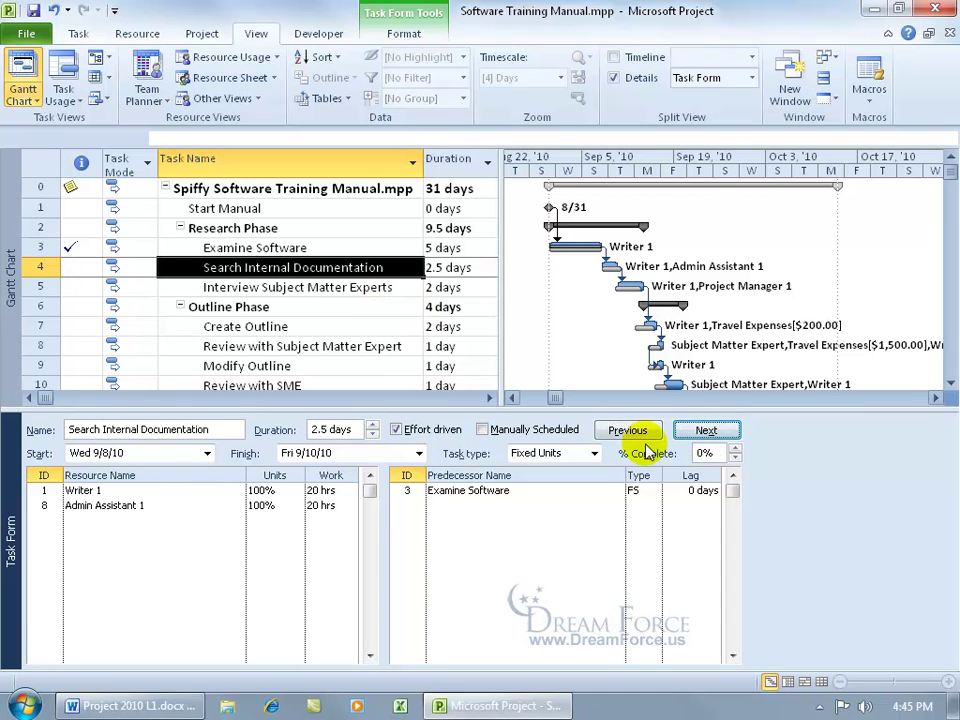
pyautogui.click(722, 453)
pyautogui.write('25')
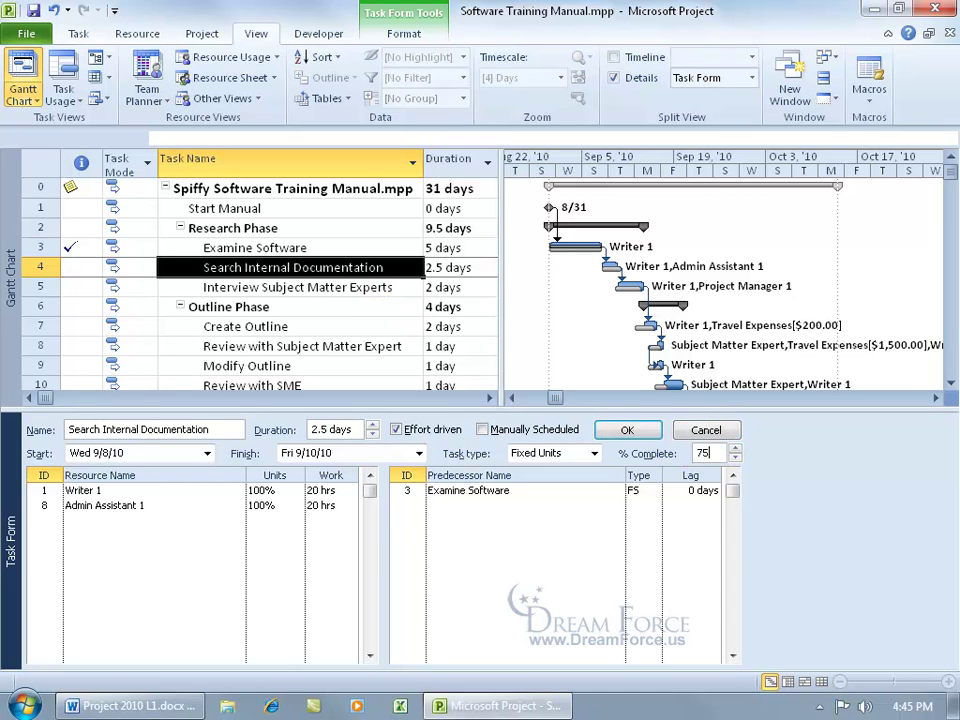
pyautogui.press('Return')
# Set Interview Subject Matter Experts to 10% complete.
pyautogui.click(702, 432)
pyautogui.click(722, 453)
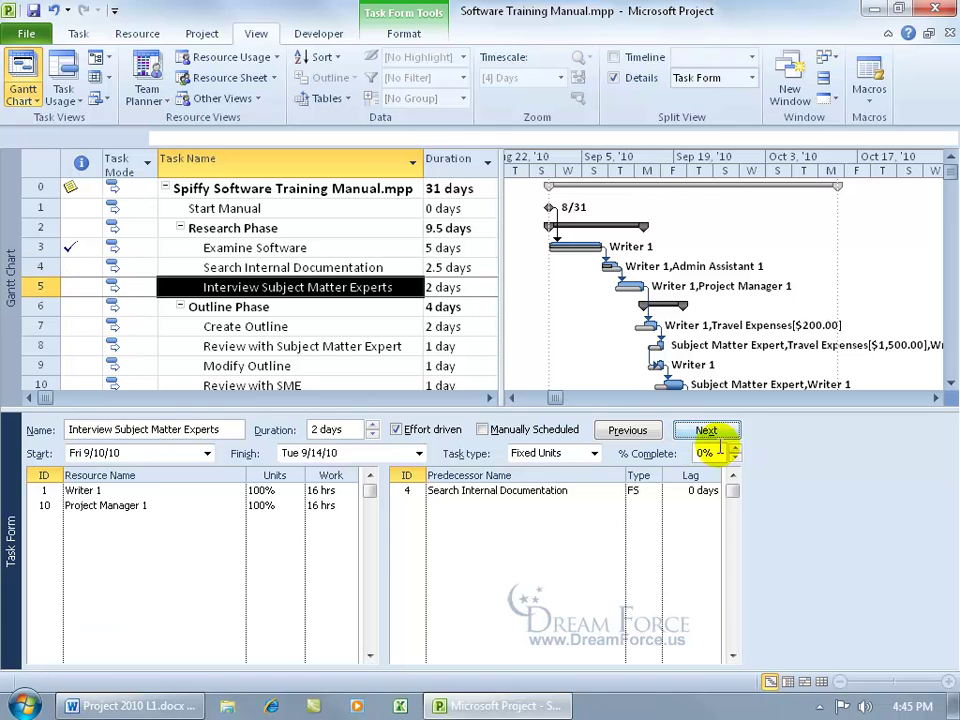
pyautogui.write('10')
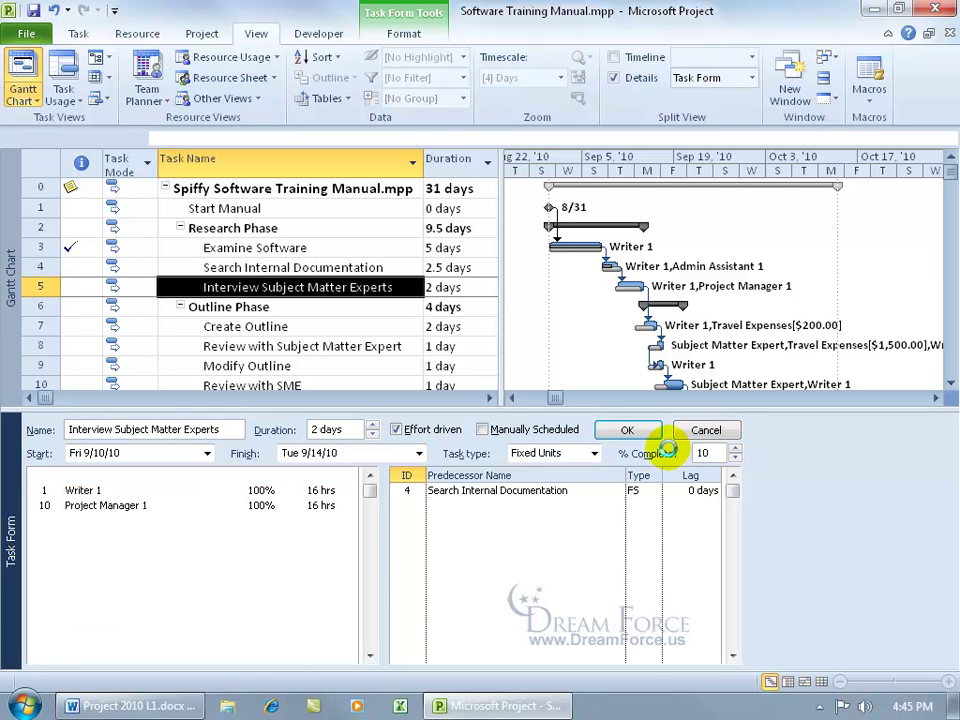
pyautogui.press('Return')
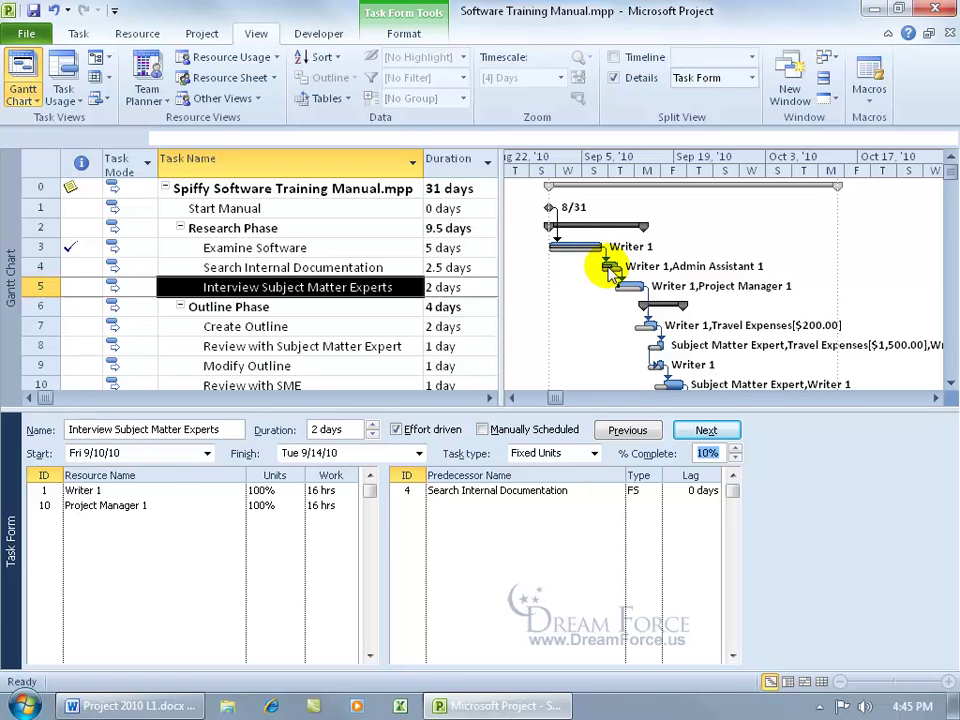
pyautogui.moveTo(612, 275)
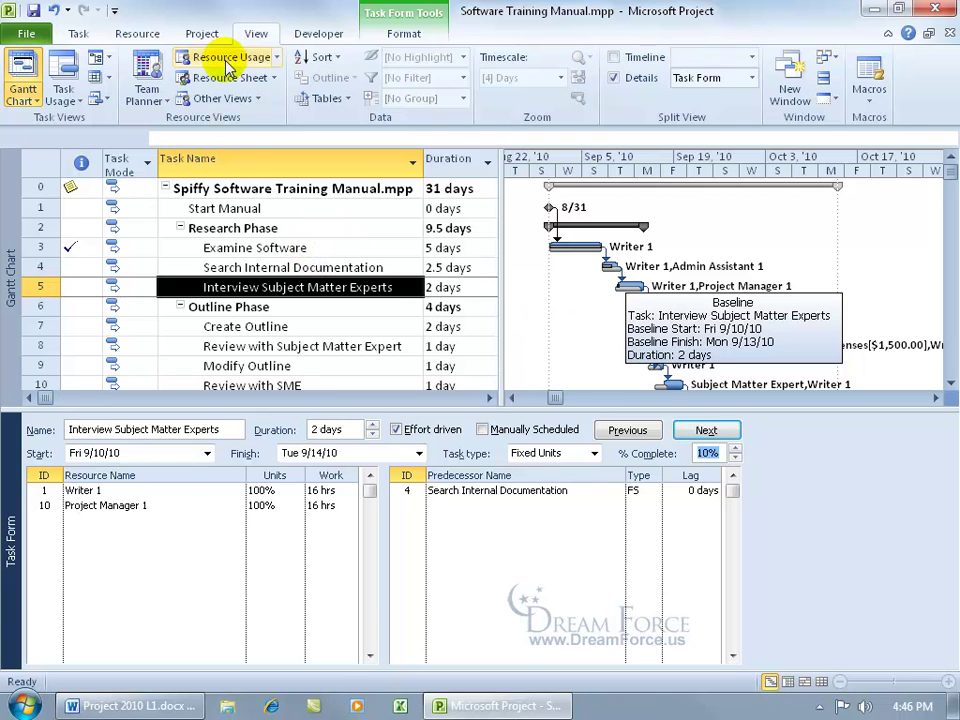
pyautogui.click(205, 34)
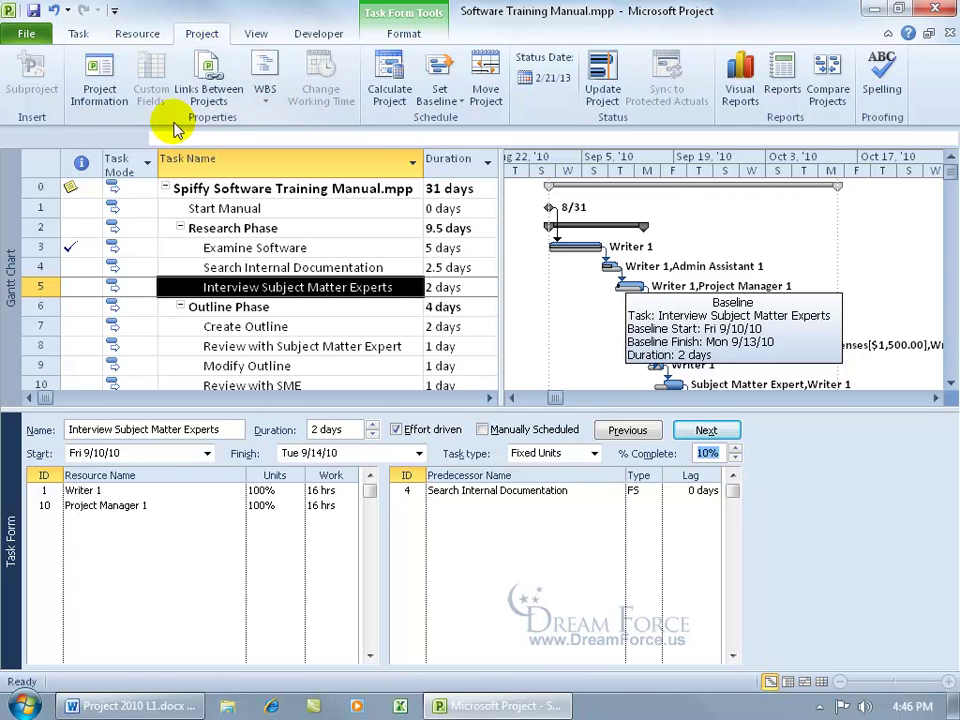
pyautogui.click(99, 68)
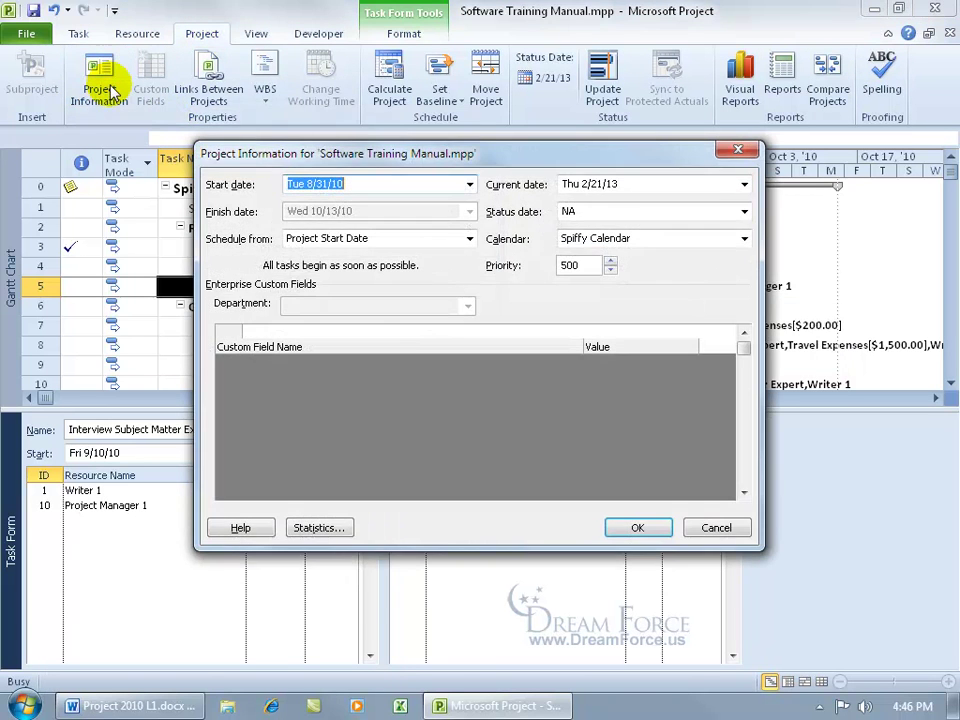
pyautogui.click(304, 525)
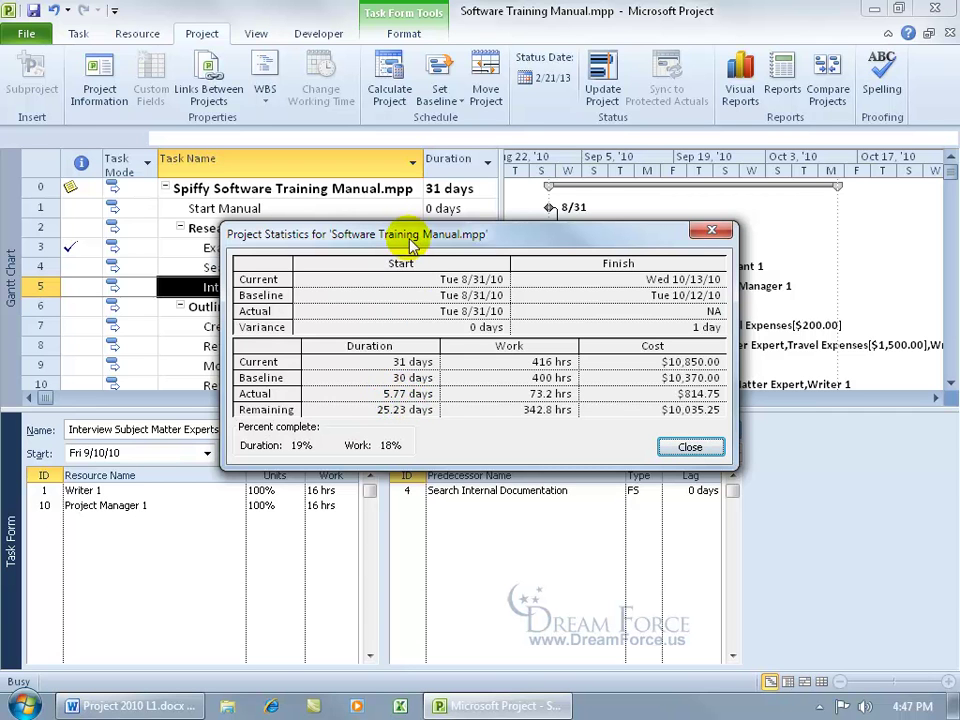
pyautogui.moveTo(413, 237); pyautogui.dragTo(420, 387)
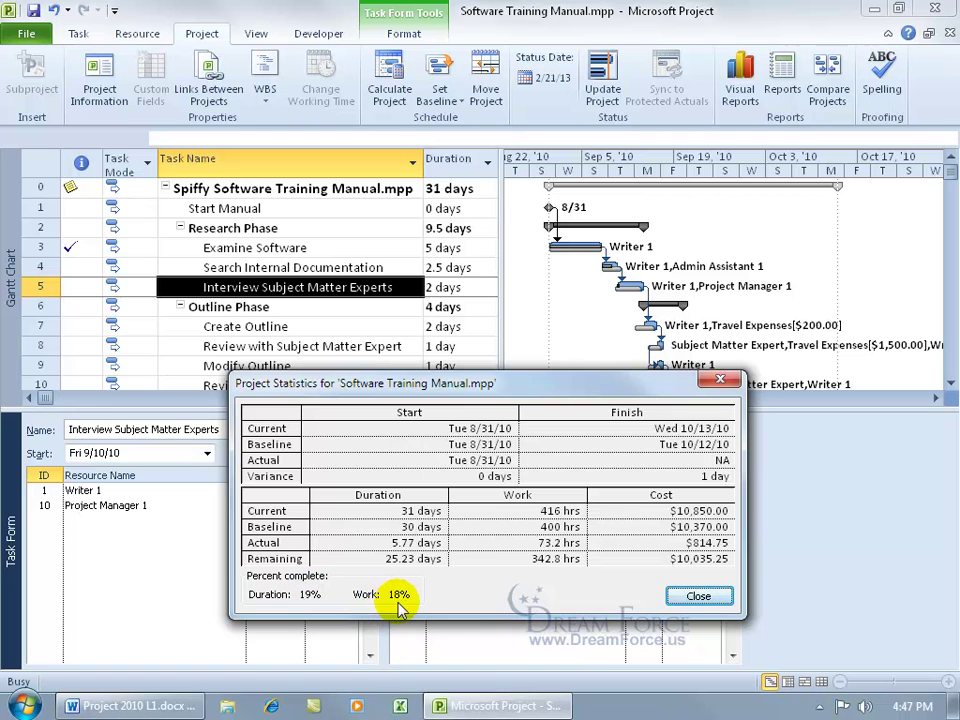
pyautogui.click(700, 596)
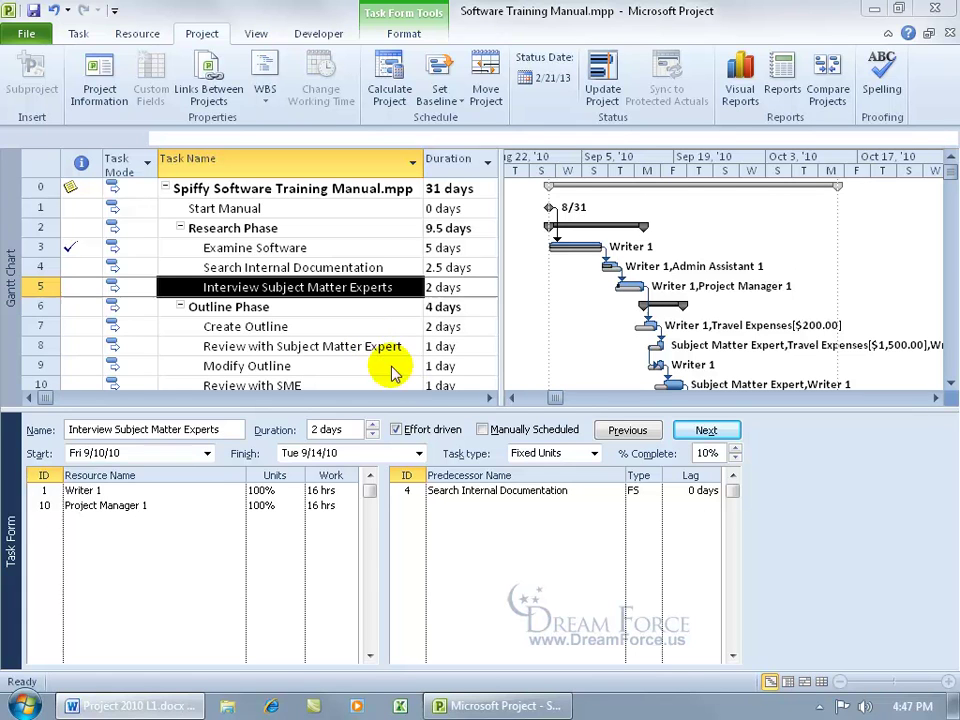
# Close the Task Form pane and switch to the Task Sheet view.
pyautogui.moveTo(440, 405); pyautogui.dragTo(441, 413)
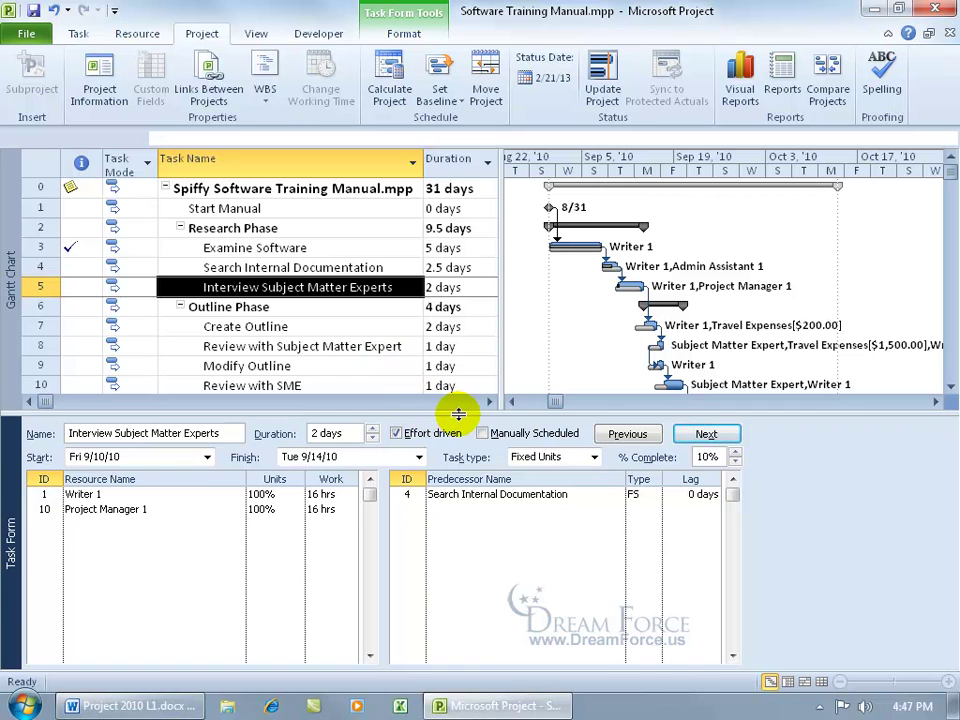
pyautogui.doubleClick(458, 413)
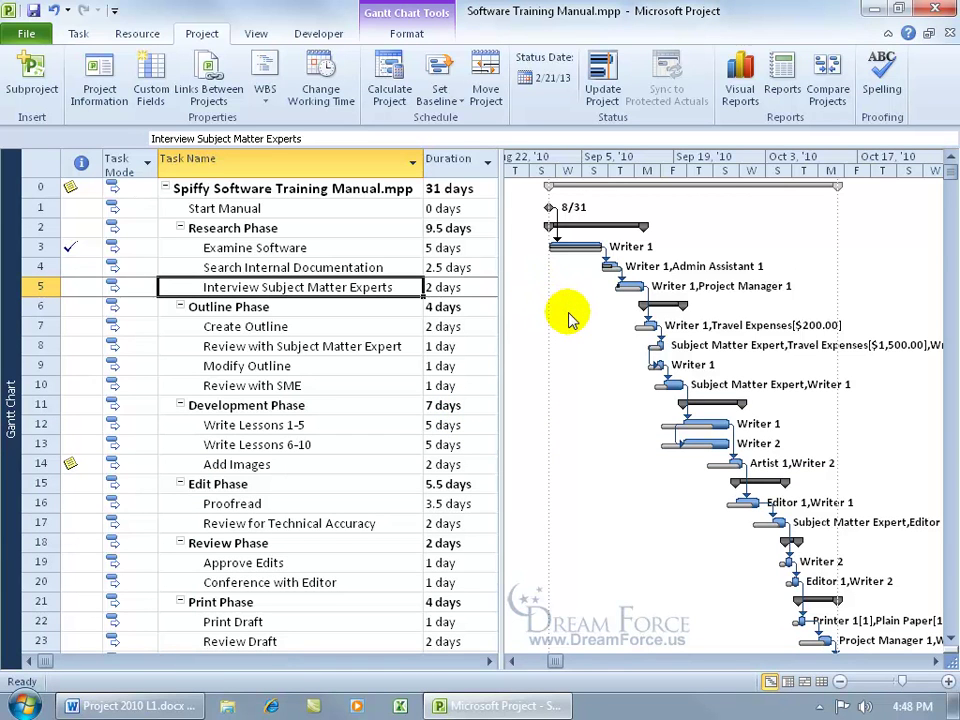
pyautogui.rightClick(11, 307)
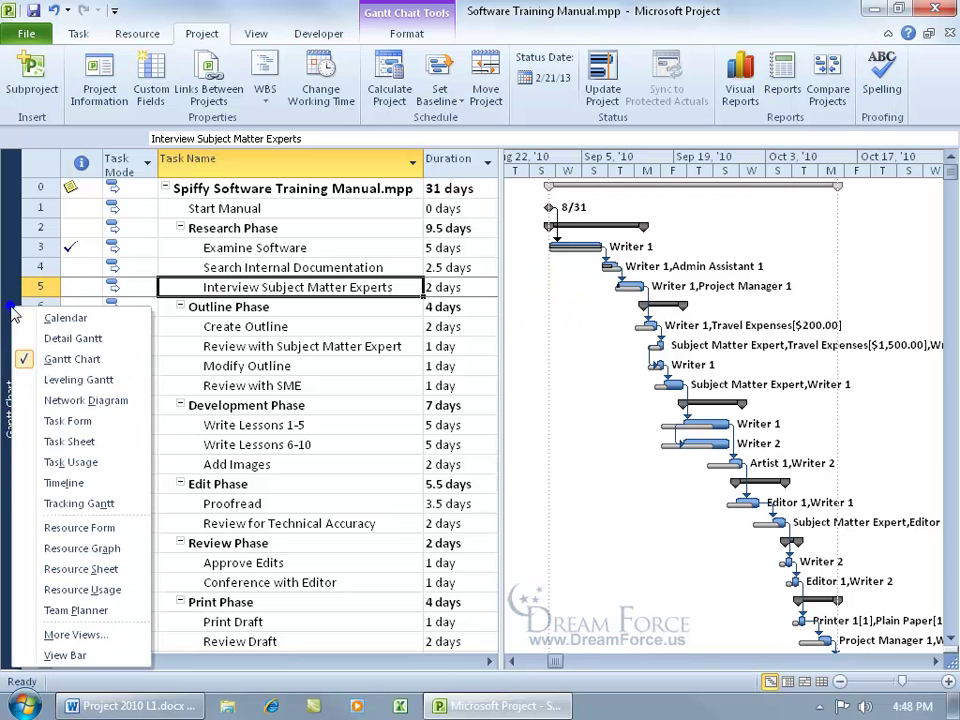
pyautogui.click(68, 441)
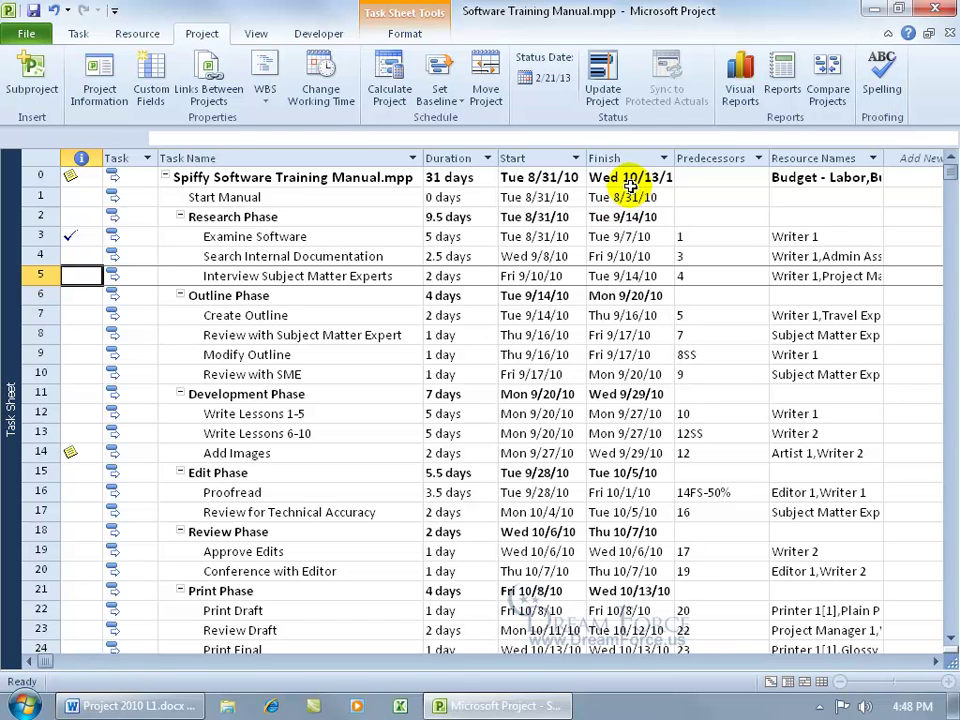
pyautogui.click(622, 178)
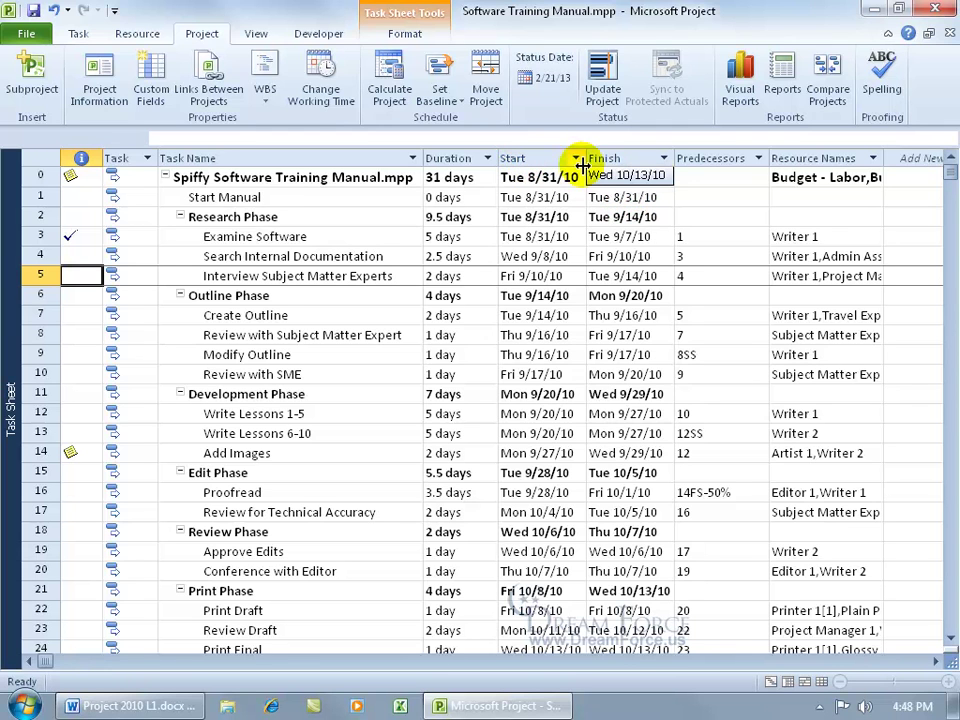
pyautogui.rightClick(622, 158)
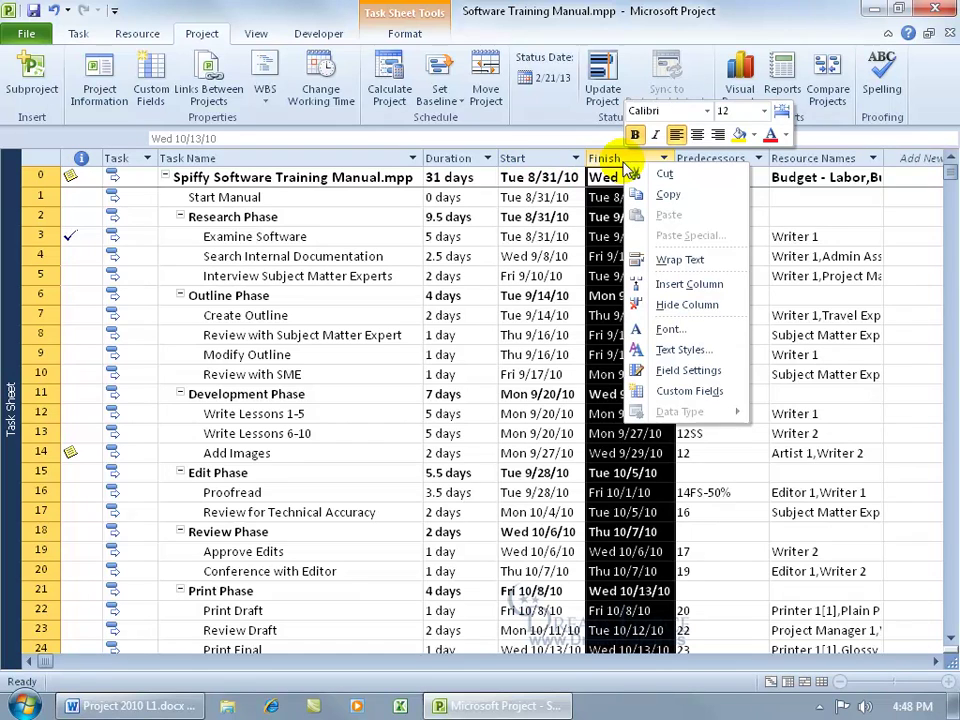
pyautogui.click(687, 284)
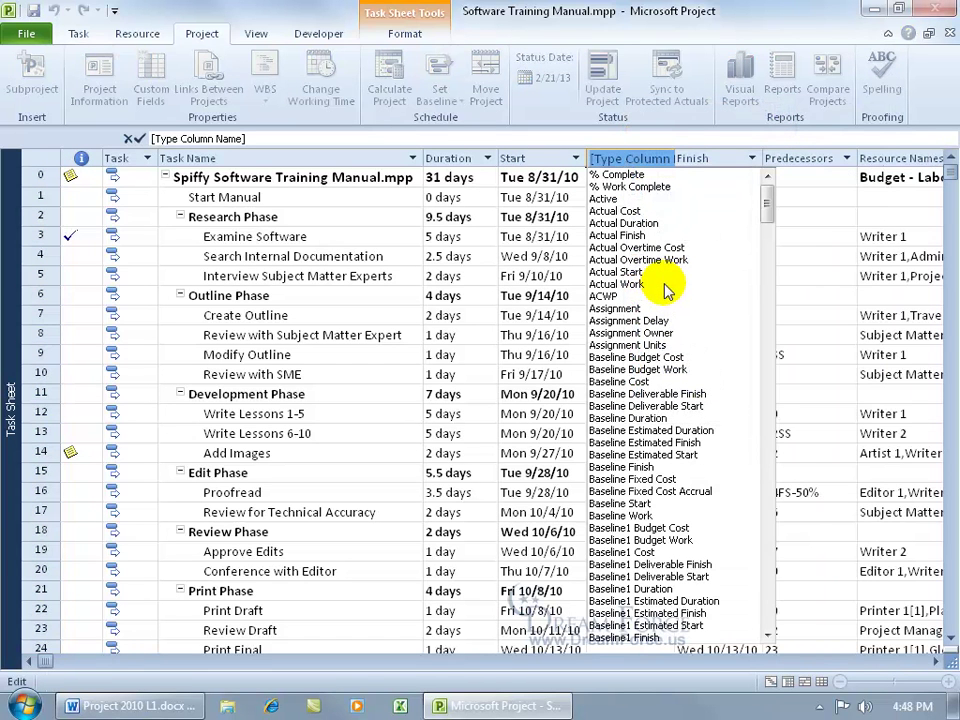
pyautogui.write('baseline')
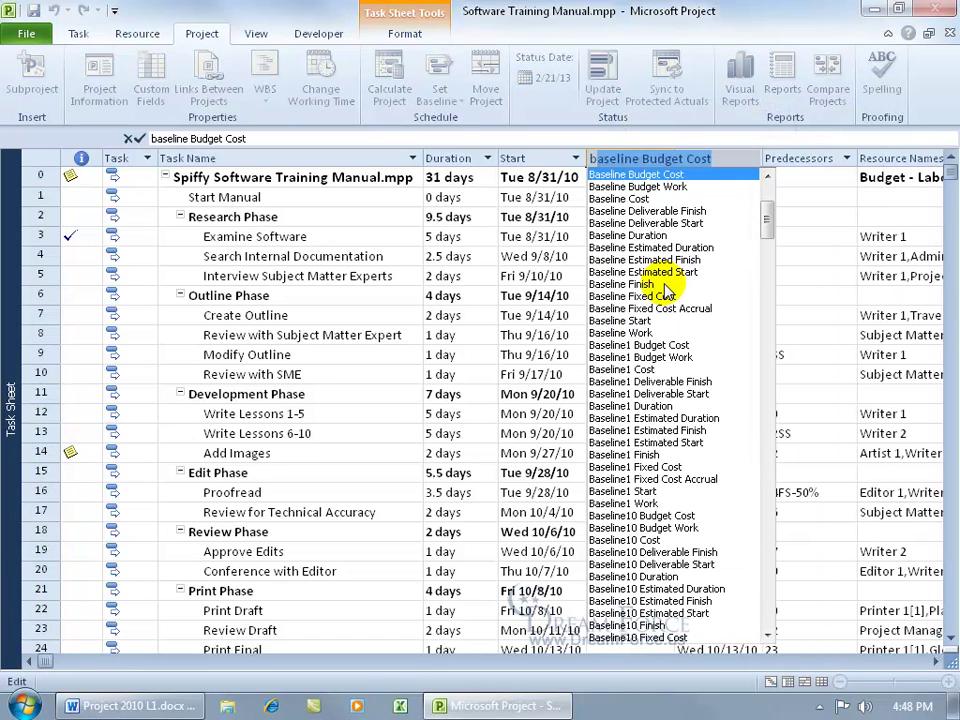
pyautogui.write('line')
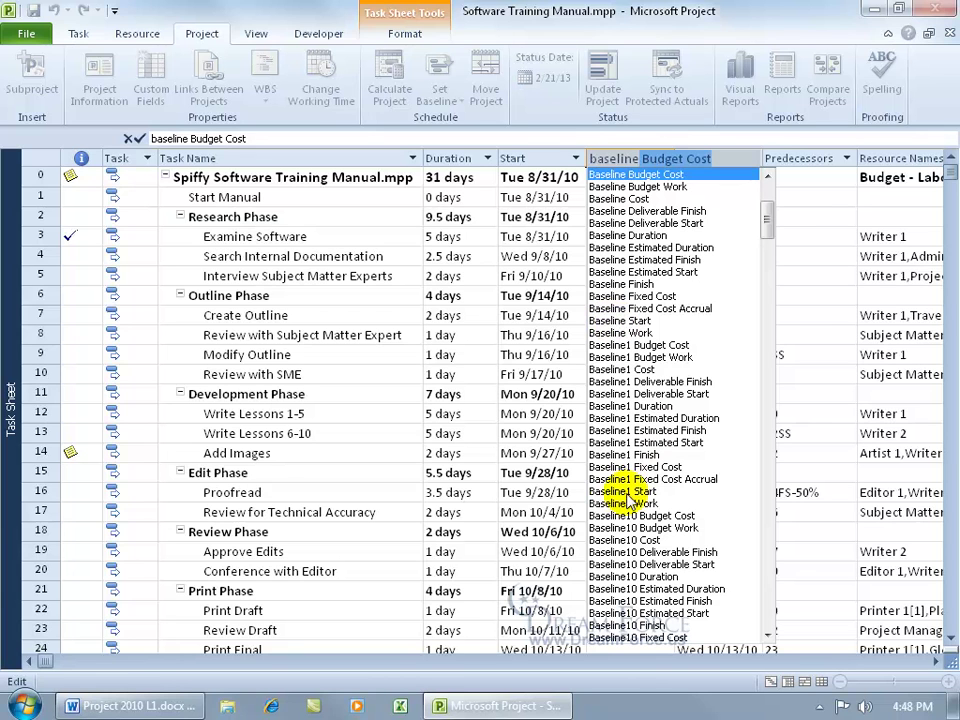
pyautogui.click(618, 322)
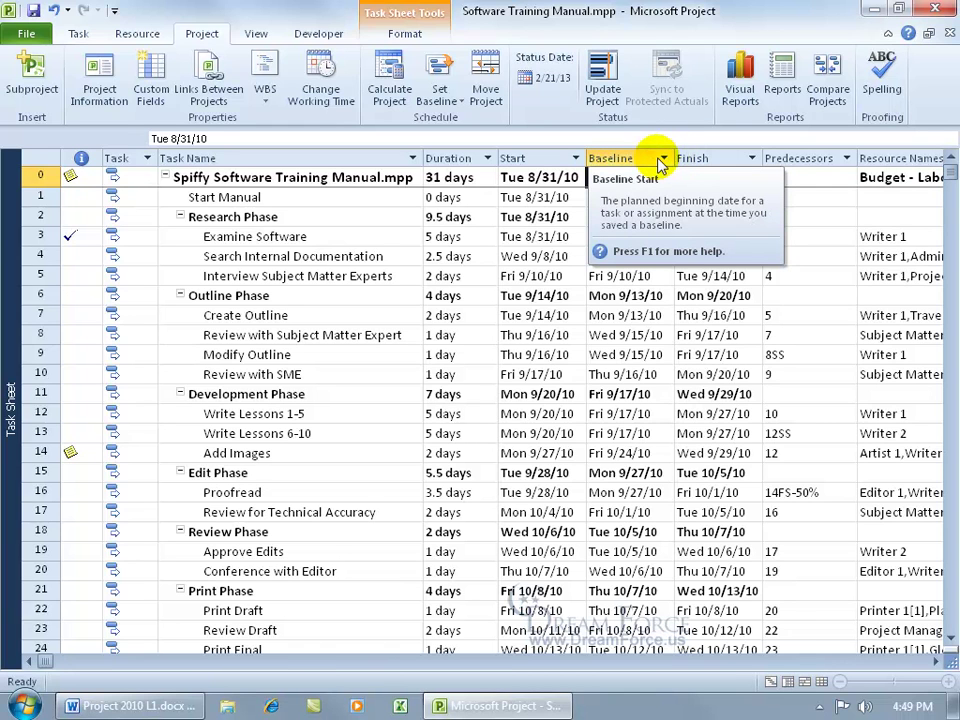
pyautogui.moveTo(673, 158); pyautogui.dragTo(703, 158)
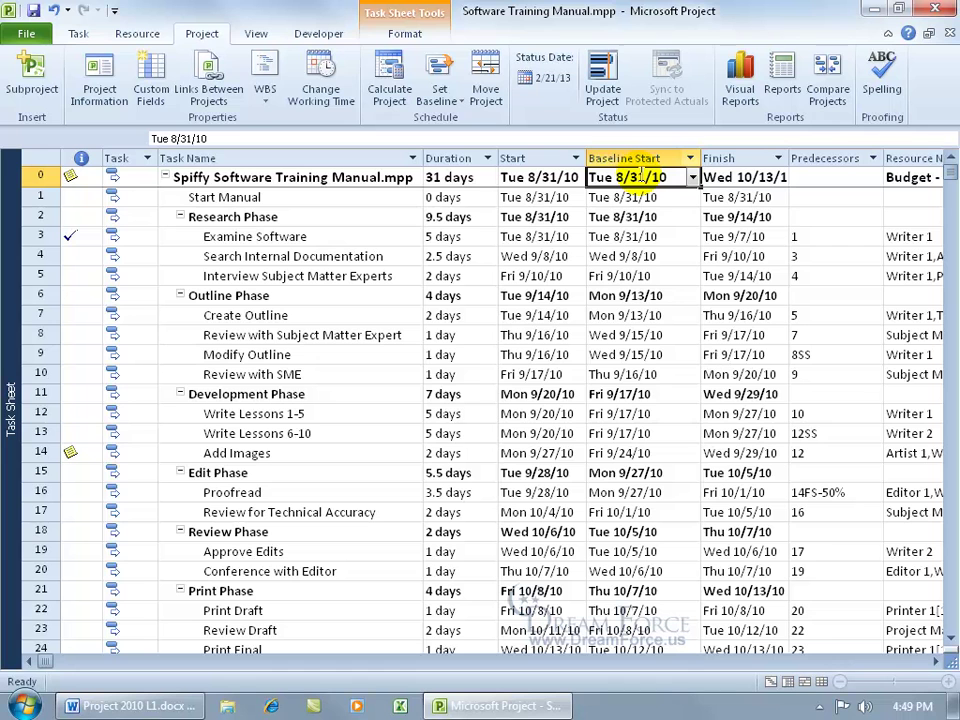
pyautogui.rightClick(641, 157)
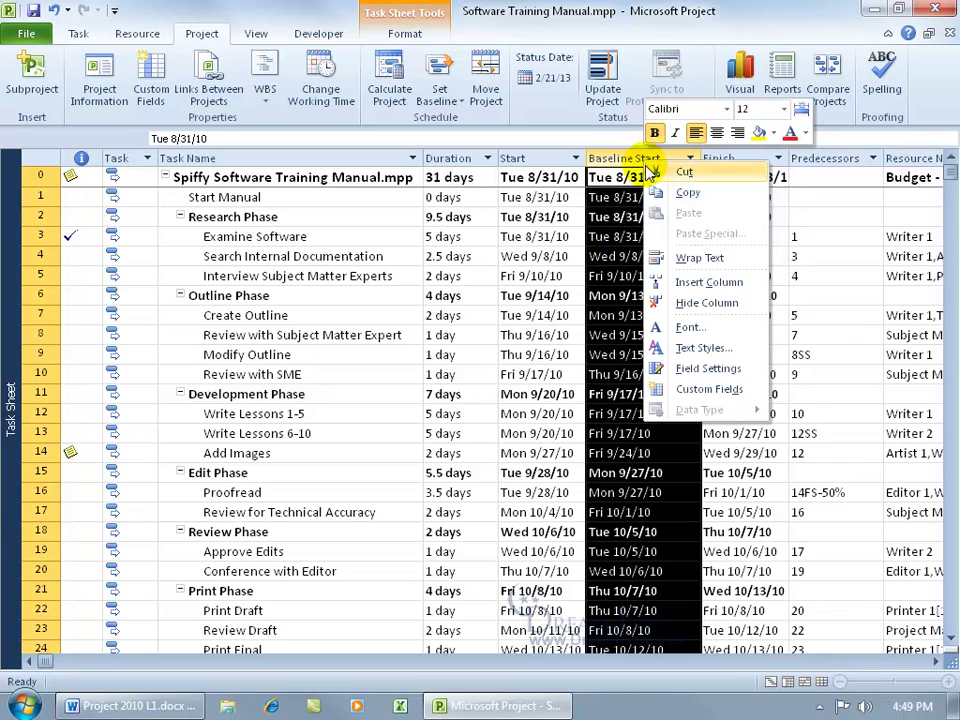
pyautogui.click(676, 297)
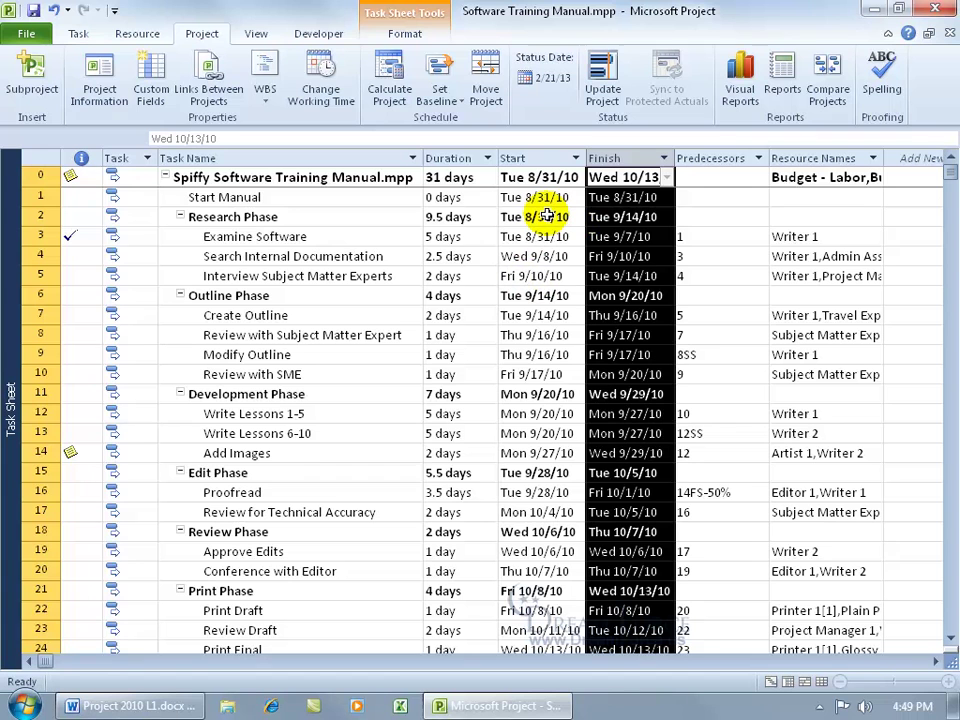
# Return to the Gantt Chart view and toggle the saved Baseline bars off and back on.
pyautogui.rightClick(9, 304)
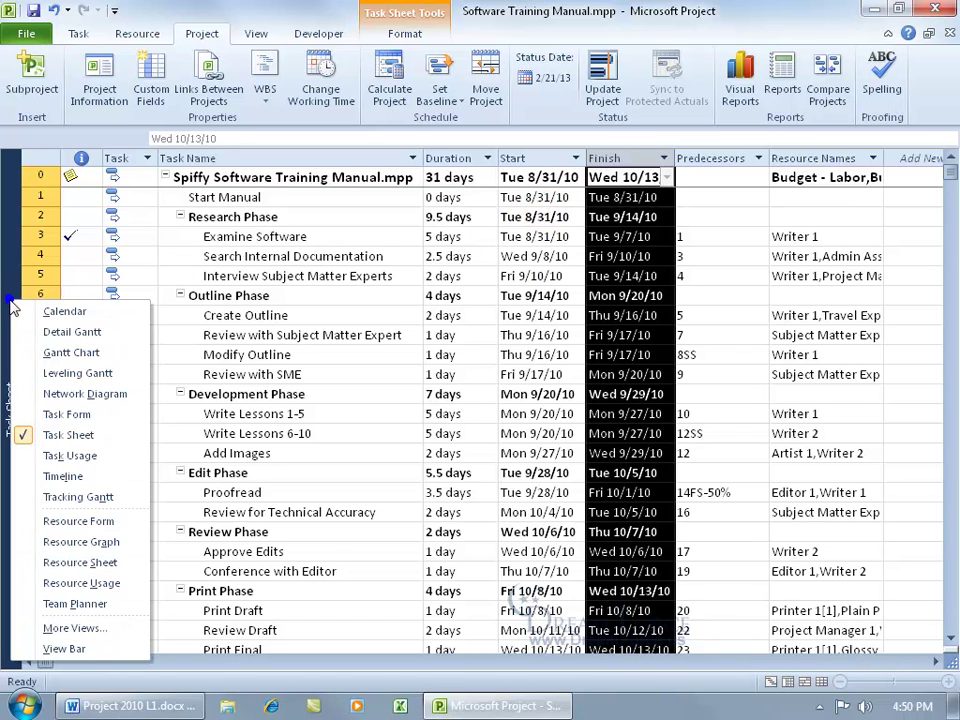
pyautogui.click(28, 352)
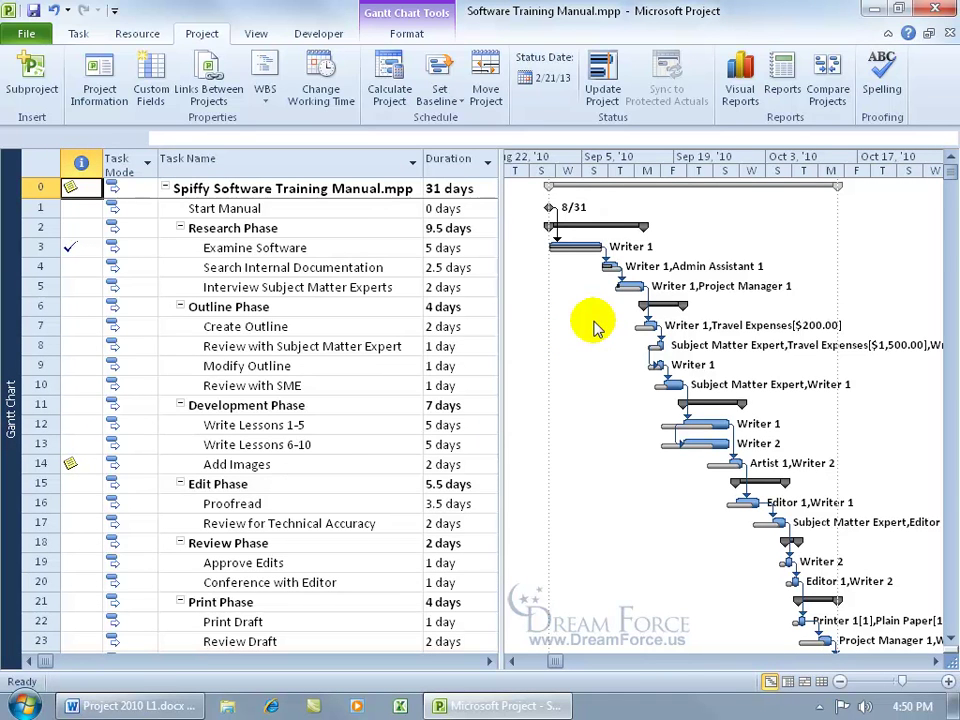
pyautogui.click(409, 36)
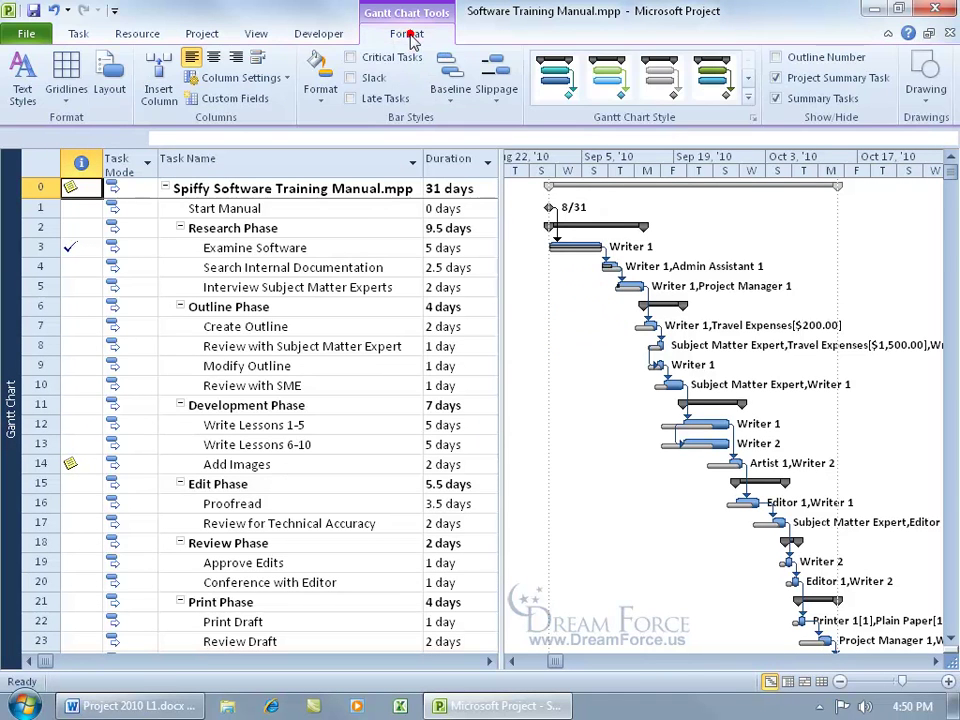
pyautogui.click(446, 92)
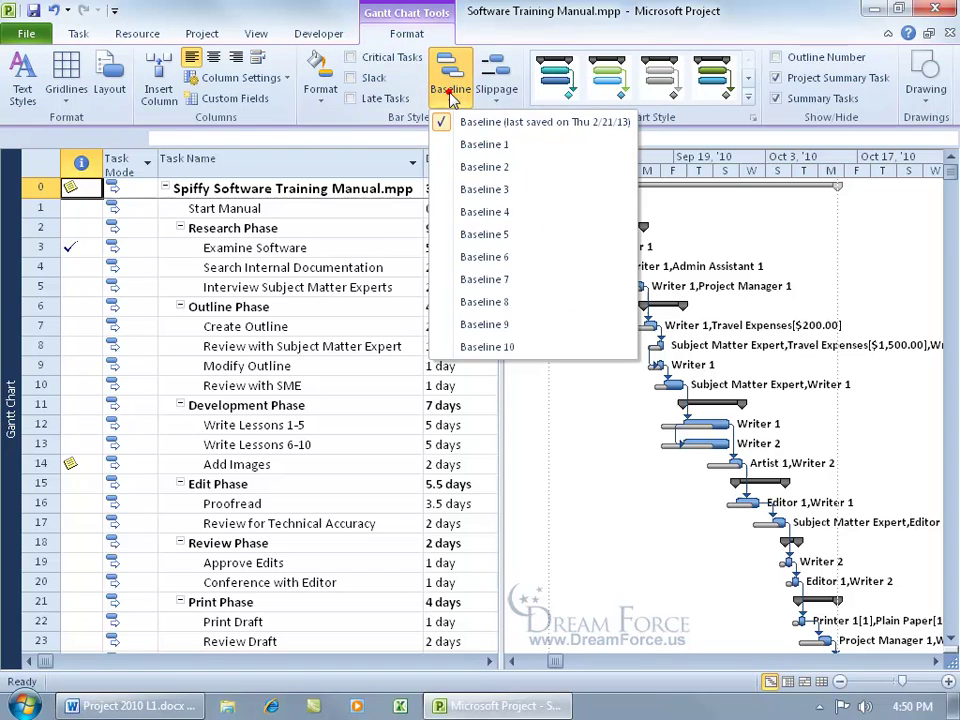
pyautogui.click(440, 119)
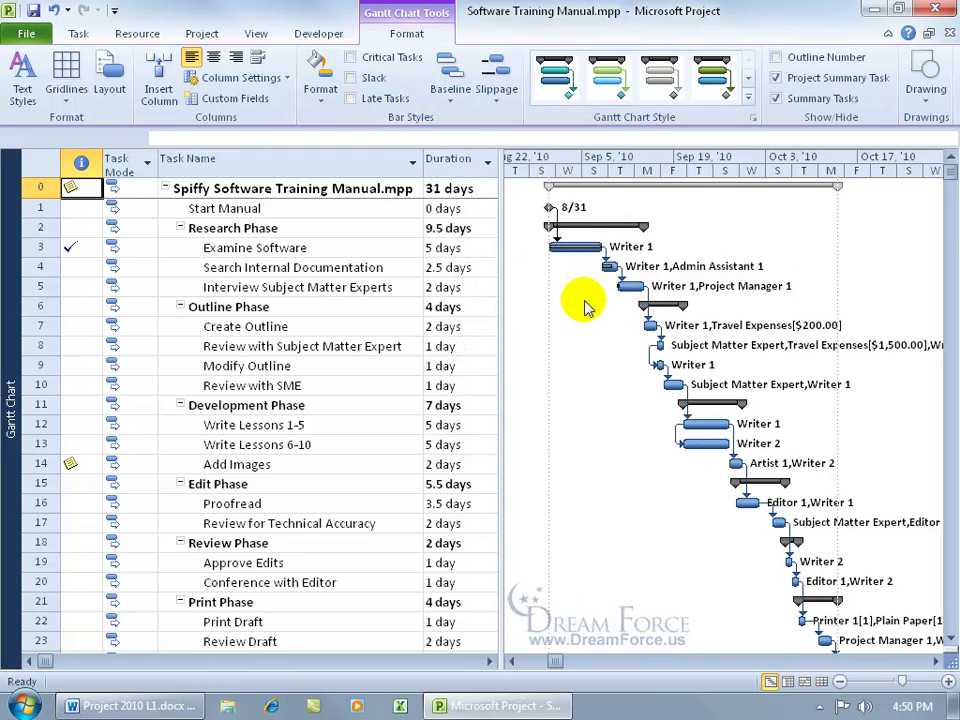
pyautogui.click(448, 80)
pyautogui.click(454, 121)
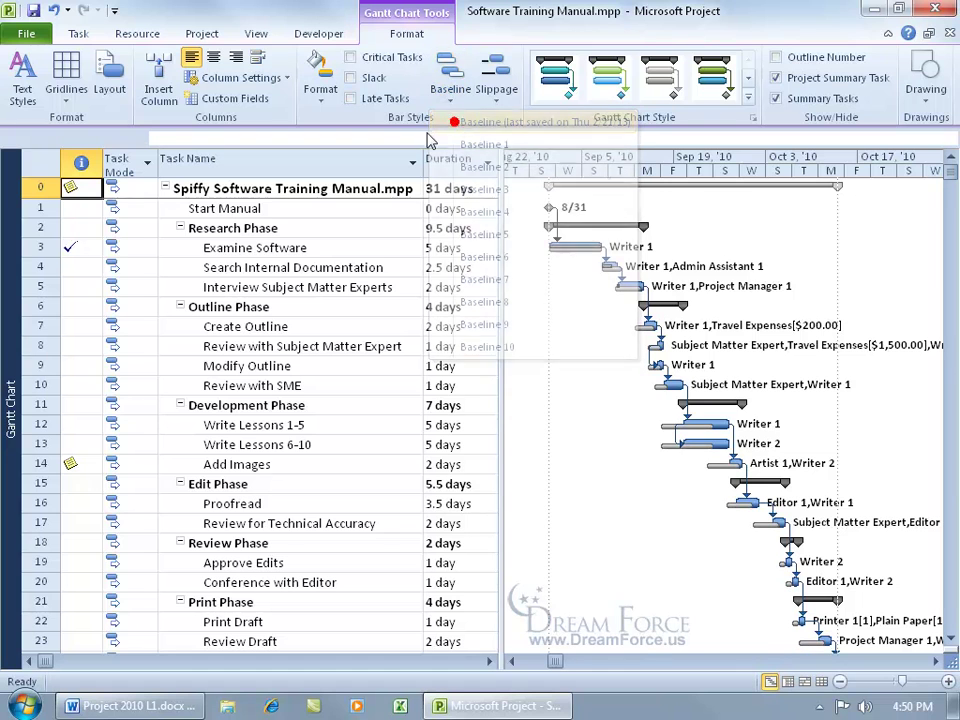
pyautogui.click(202, 34)
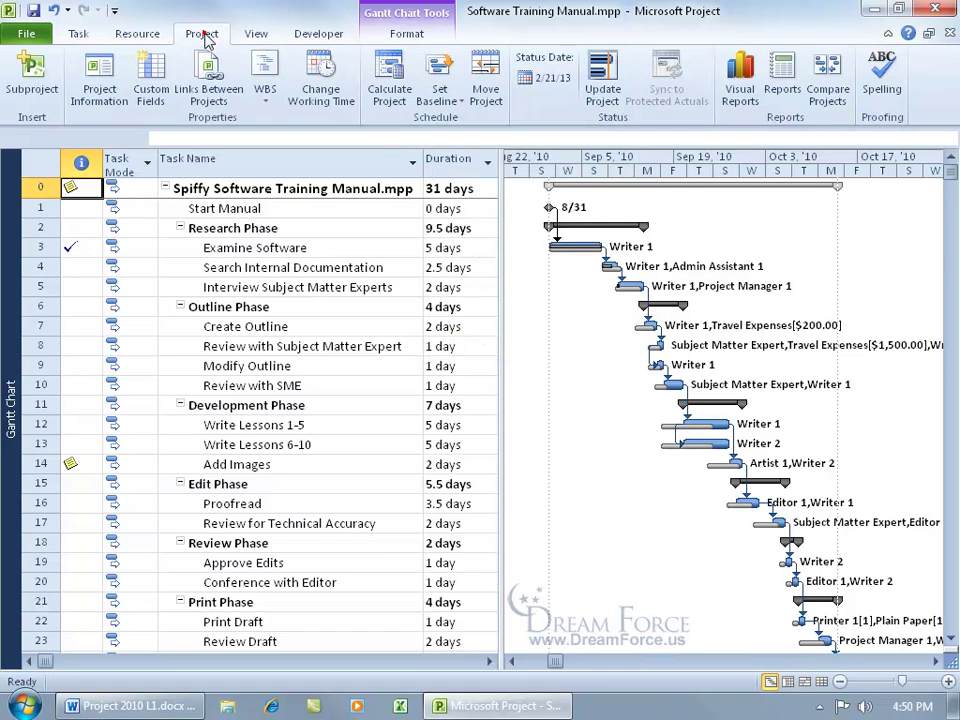
pyautogui.click(440, 88)
pyautogui.click(470, 142)
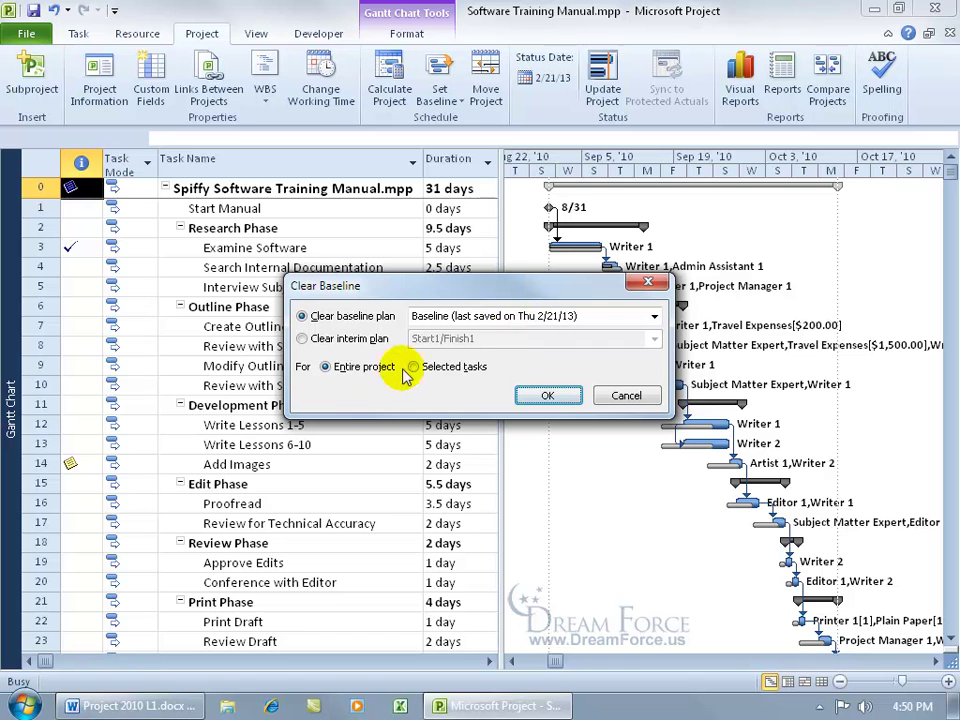
pyautogui.click(547, 398)
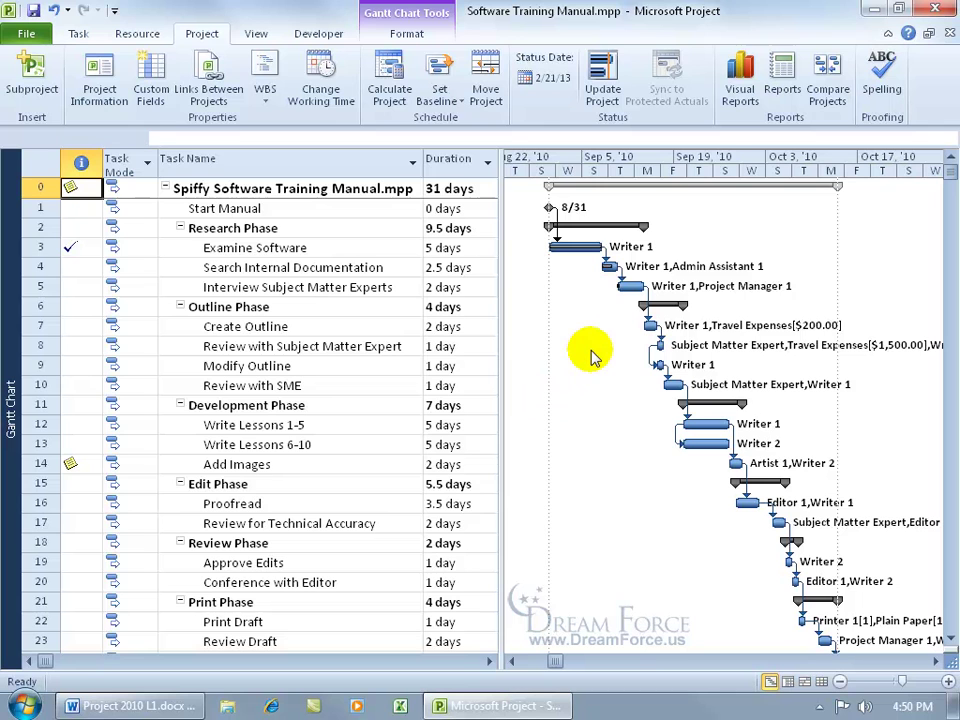
pyautogui.click(53, 10)
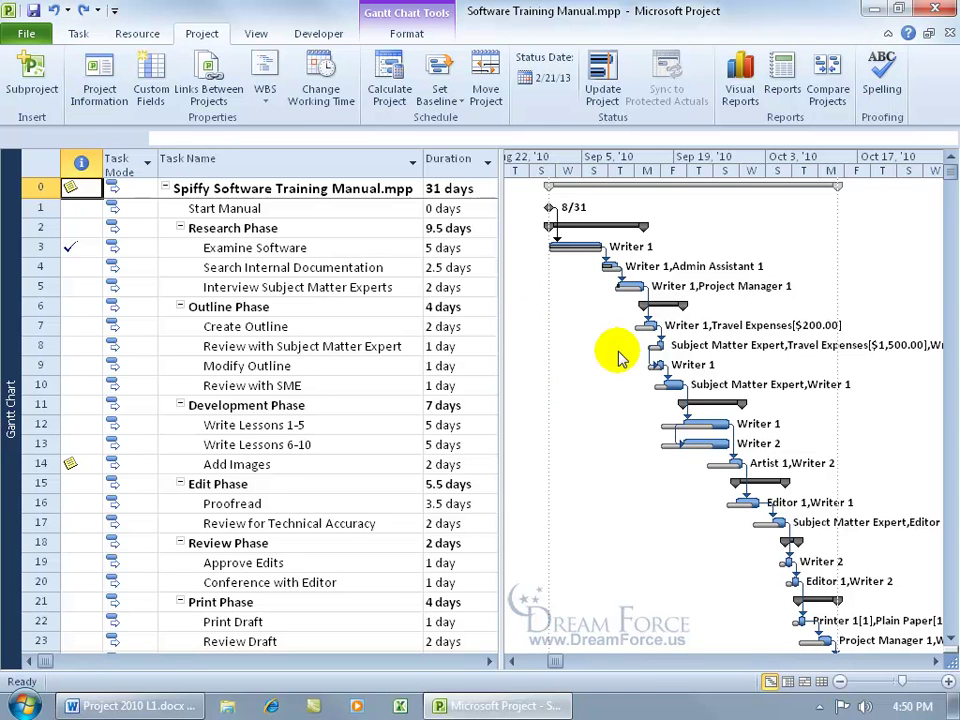